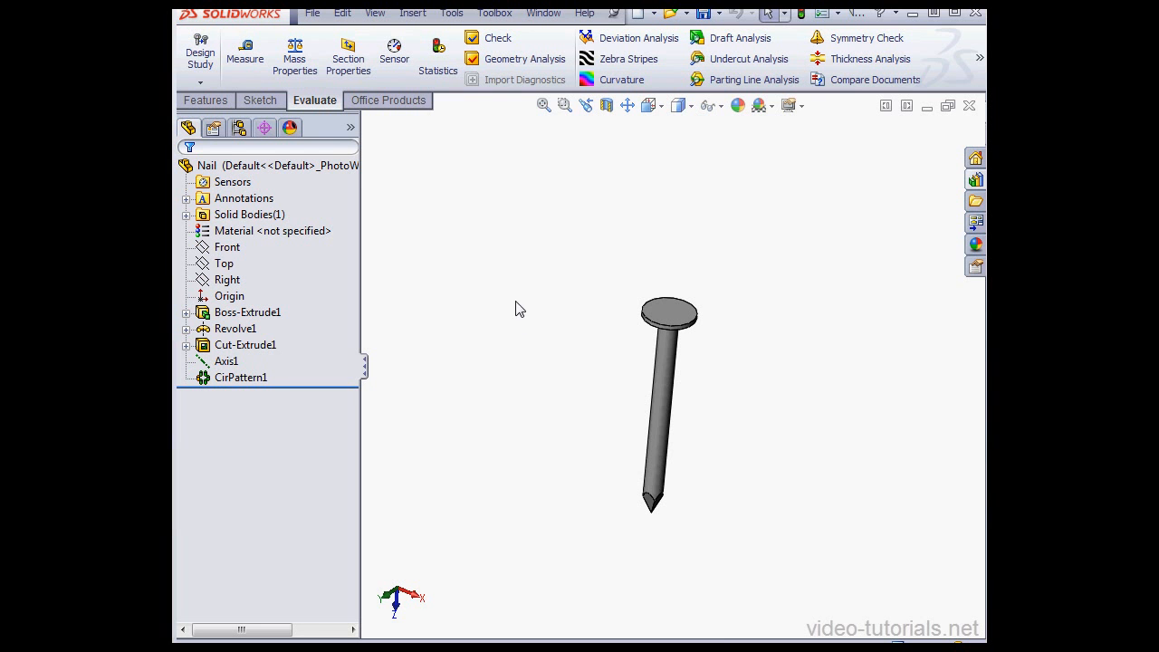
# Display the feature dimensions, inspect the names of the nail's length, head diameter and shank diameter dimensions, and hide them again
pyautogui.click(277, 201)
pyautogui.rightClick(266, 198)
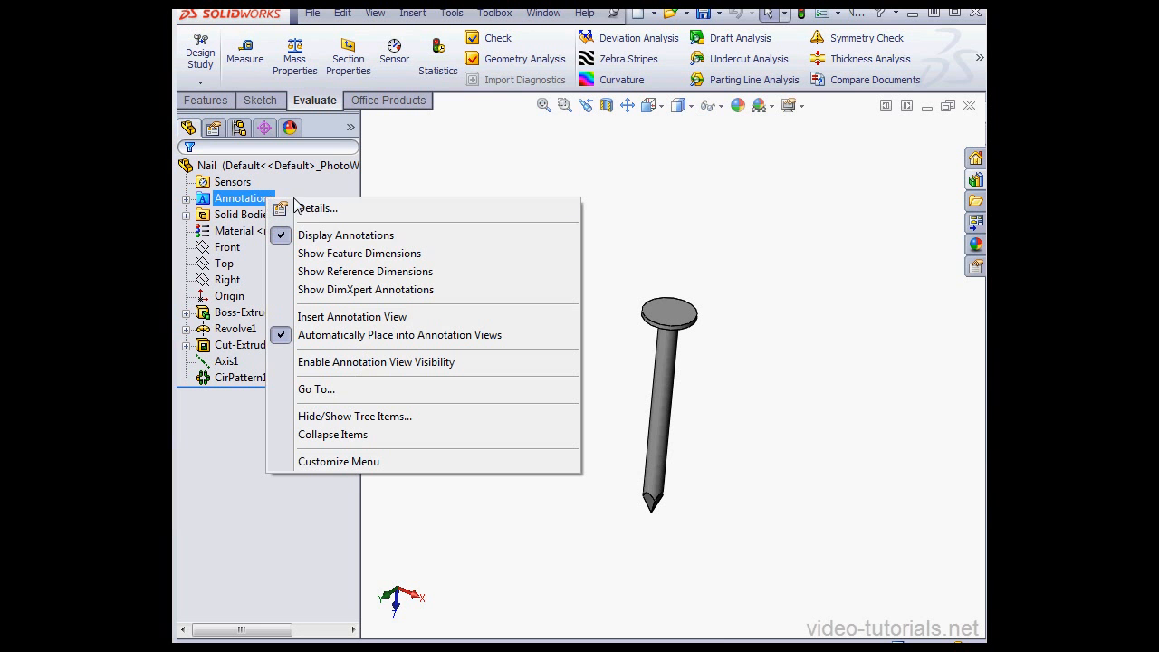
pyautogui.click(346, 256)
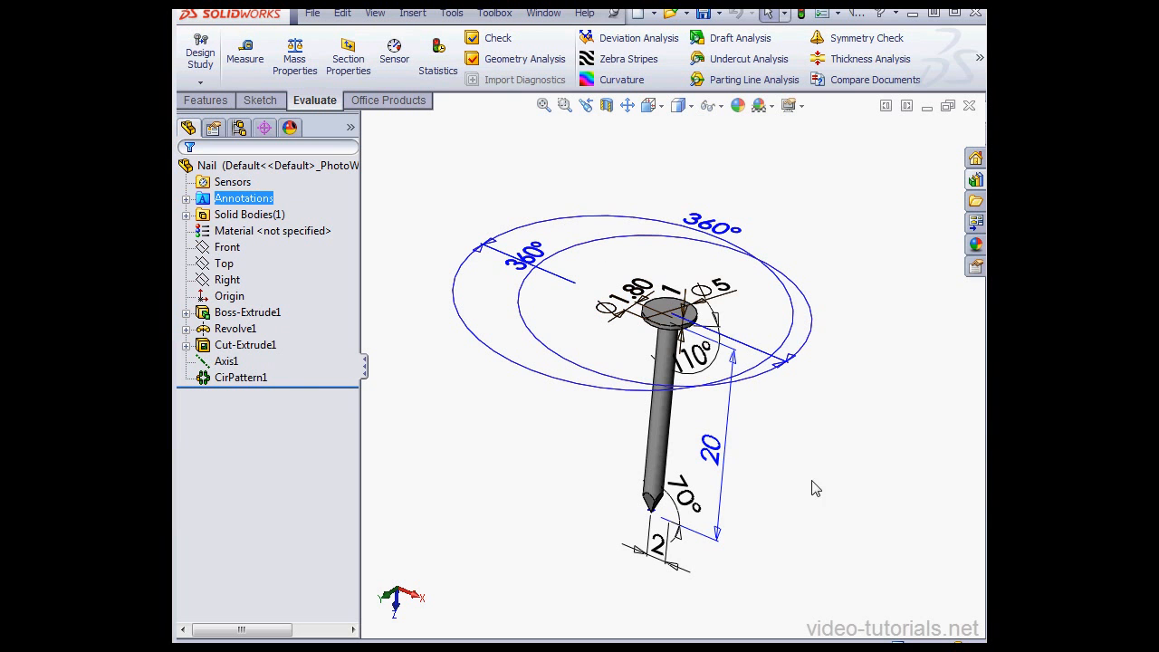
pyautogui.click(713, 450)
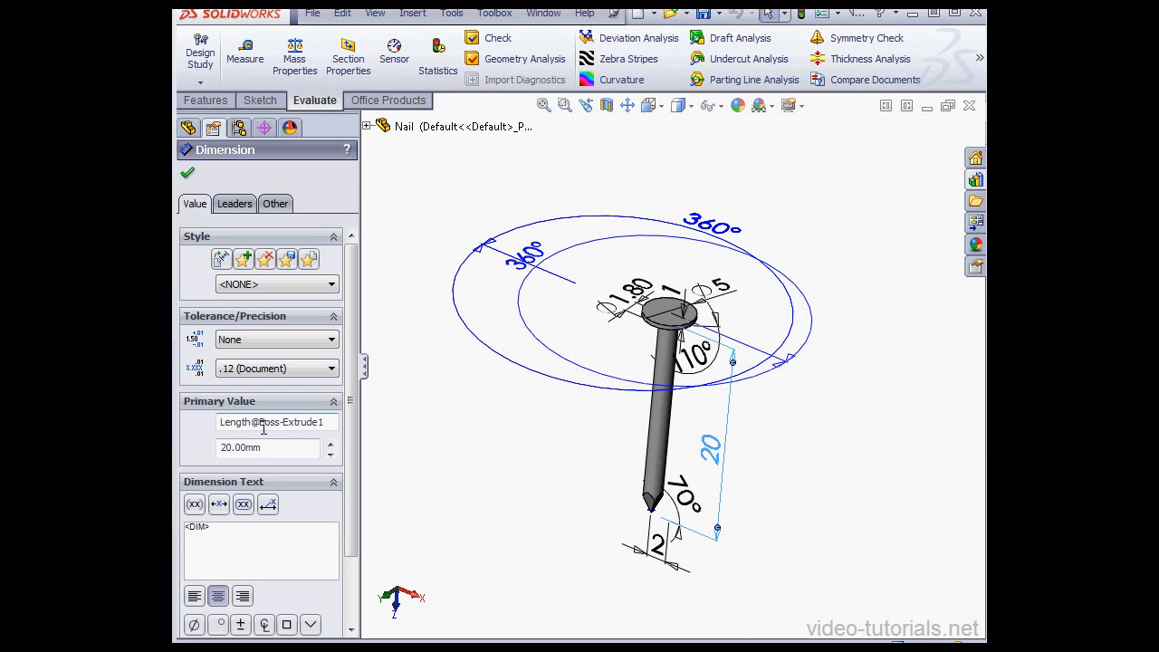
pyautogui.click(722, 288)
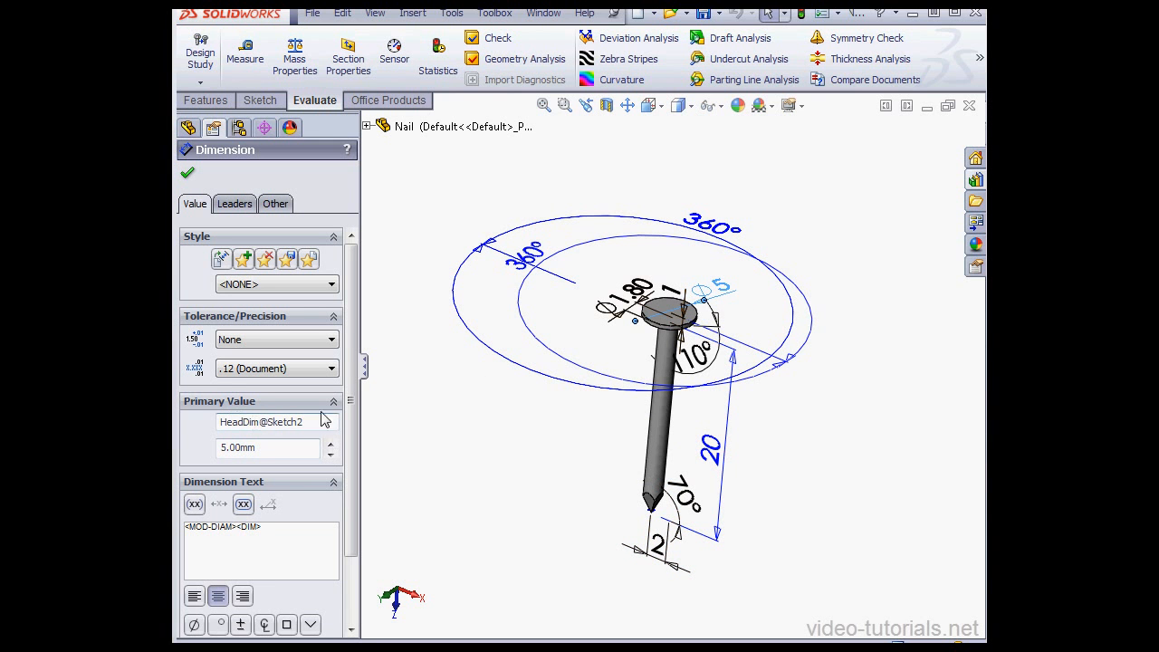
pyautogui.click(624, 297)
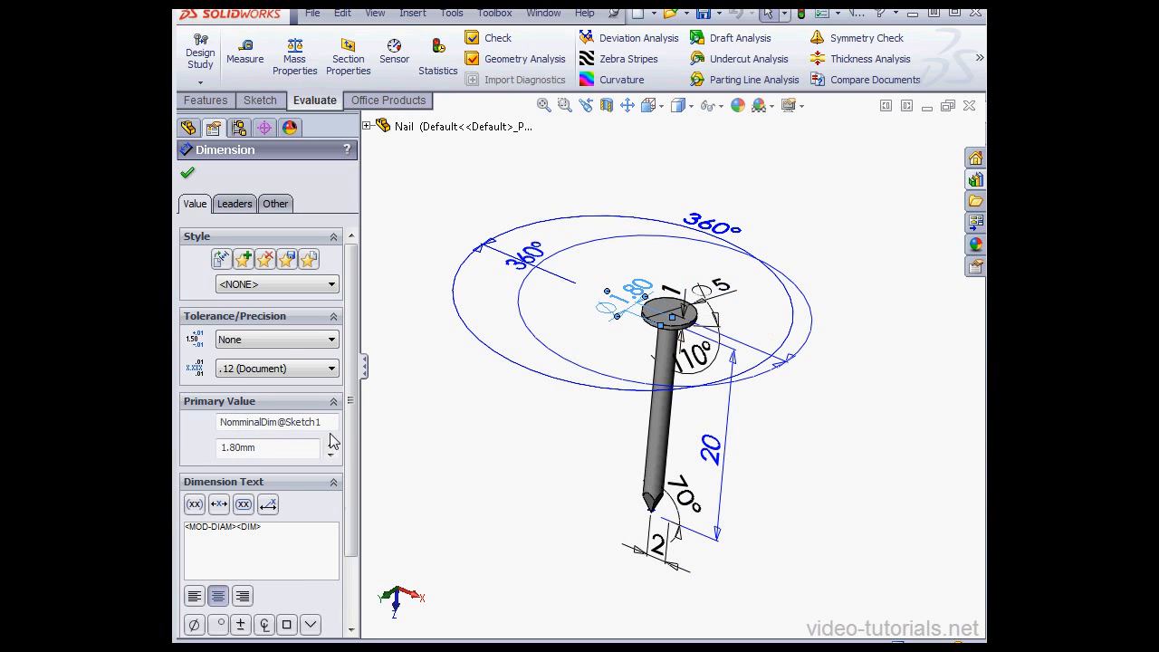
pyautogui.click(187, 173)
pyautogui.rightClick(256, 202)
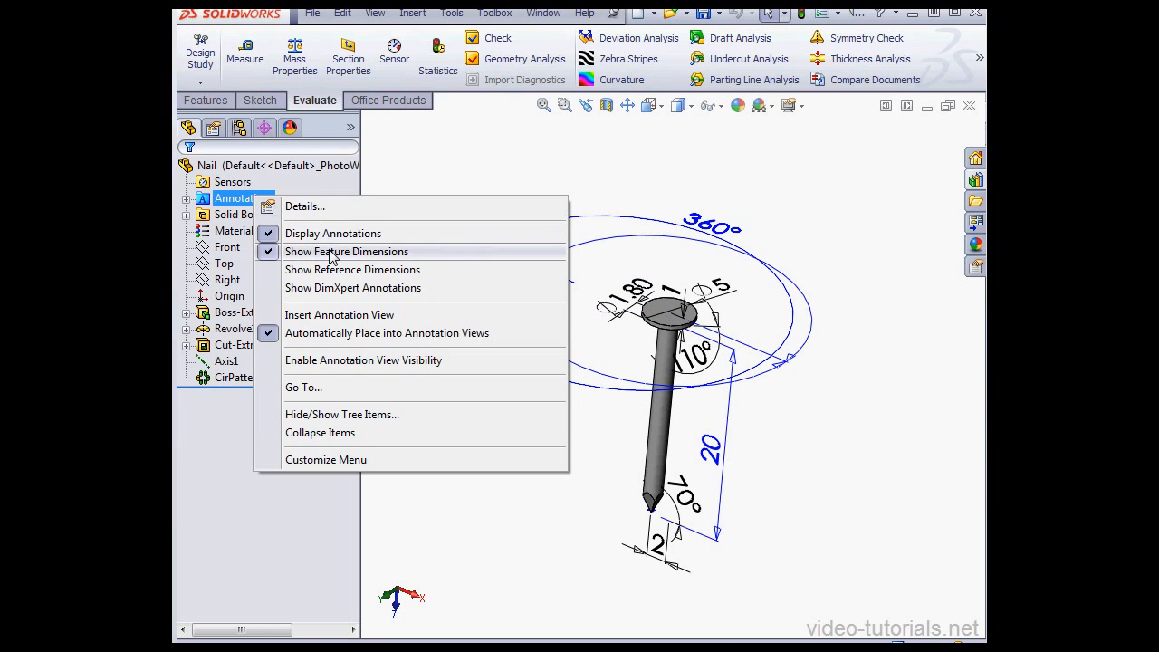
pyautogui.click(335, 252)
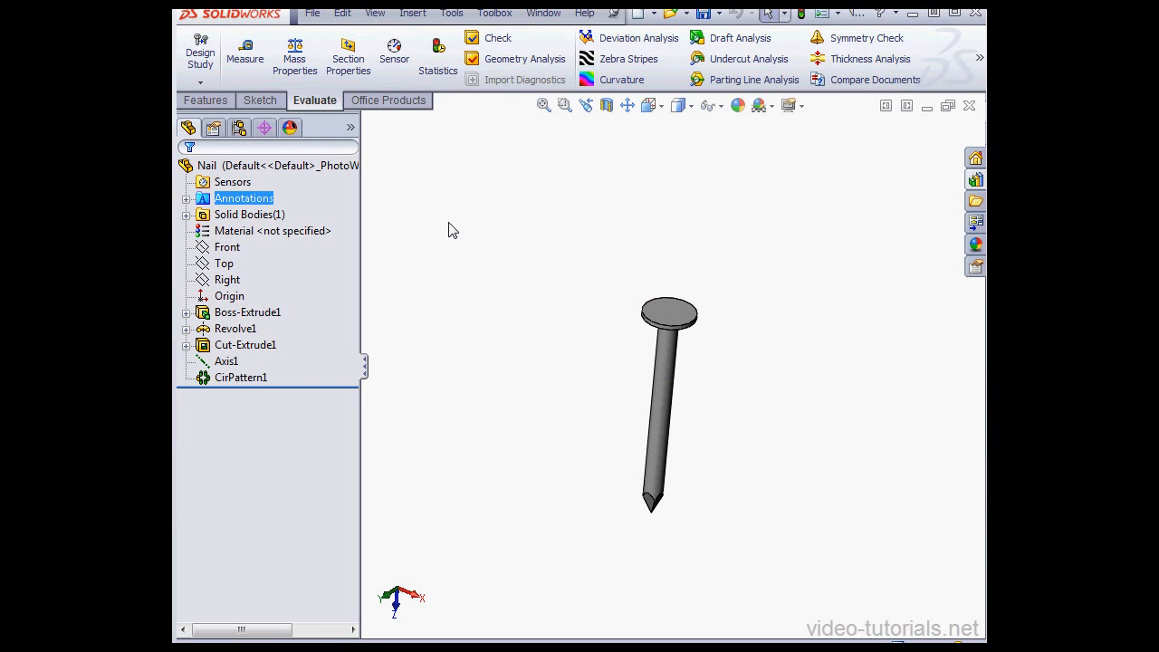
# Add a mate reference with the shank's cylindrical face as primary entity and the head's flat top face as secondary entity
pyautogui.click(416, 16)
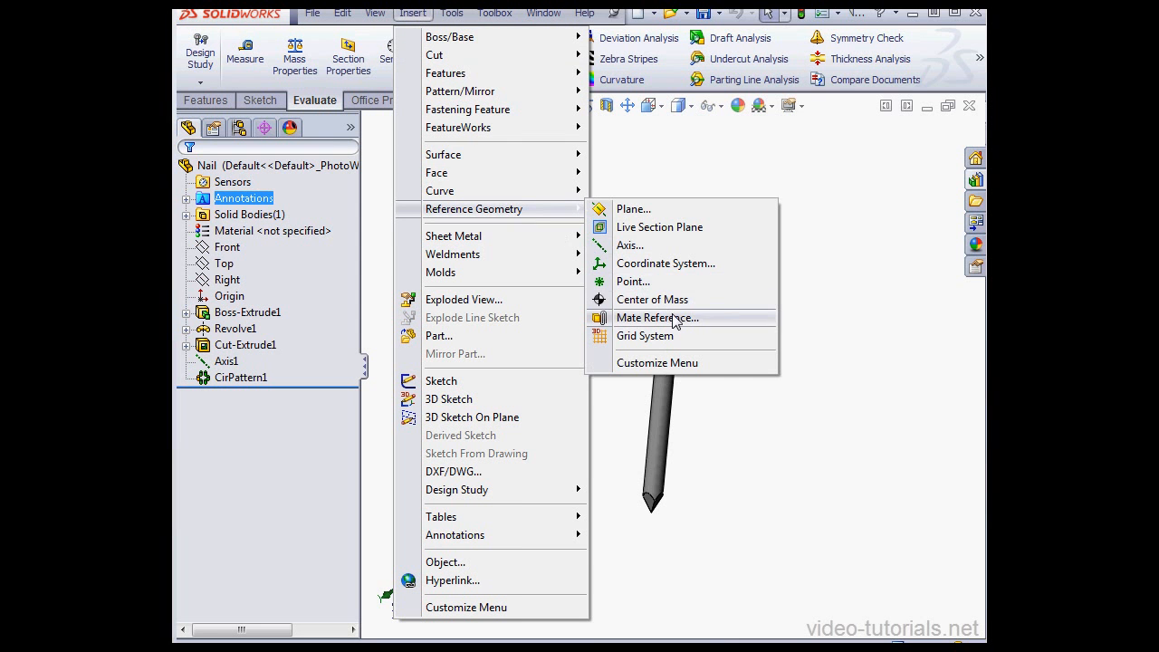
pyautogui.click(657, 318)
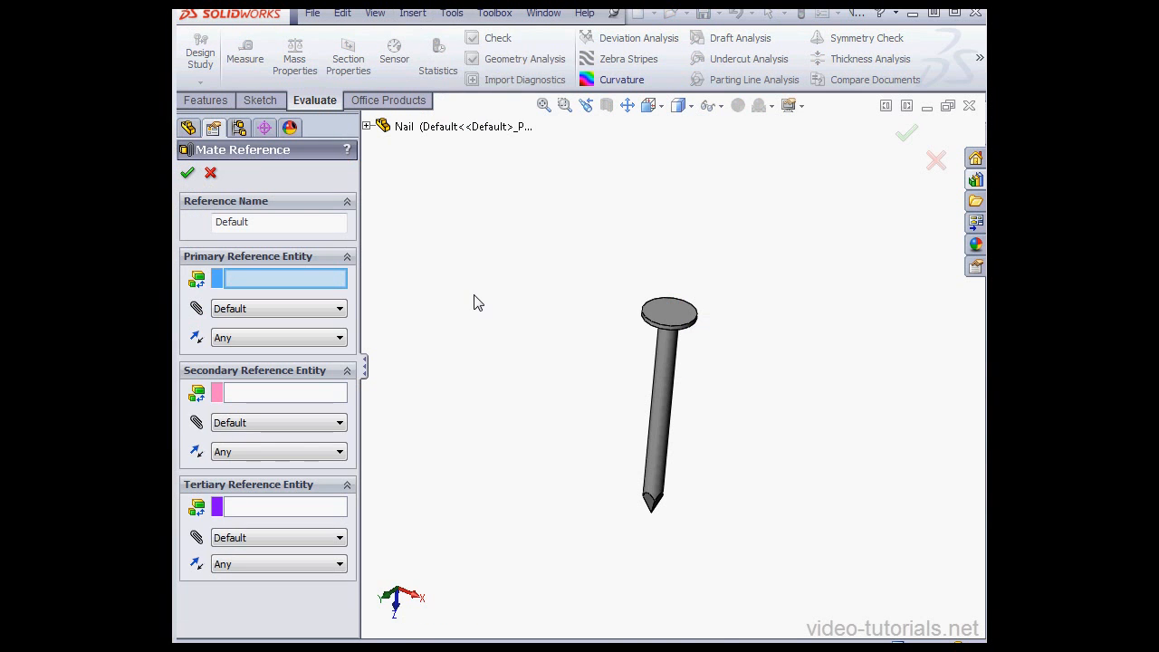
pyautogui.click(664, 394)
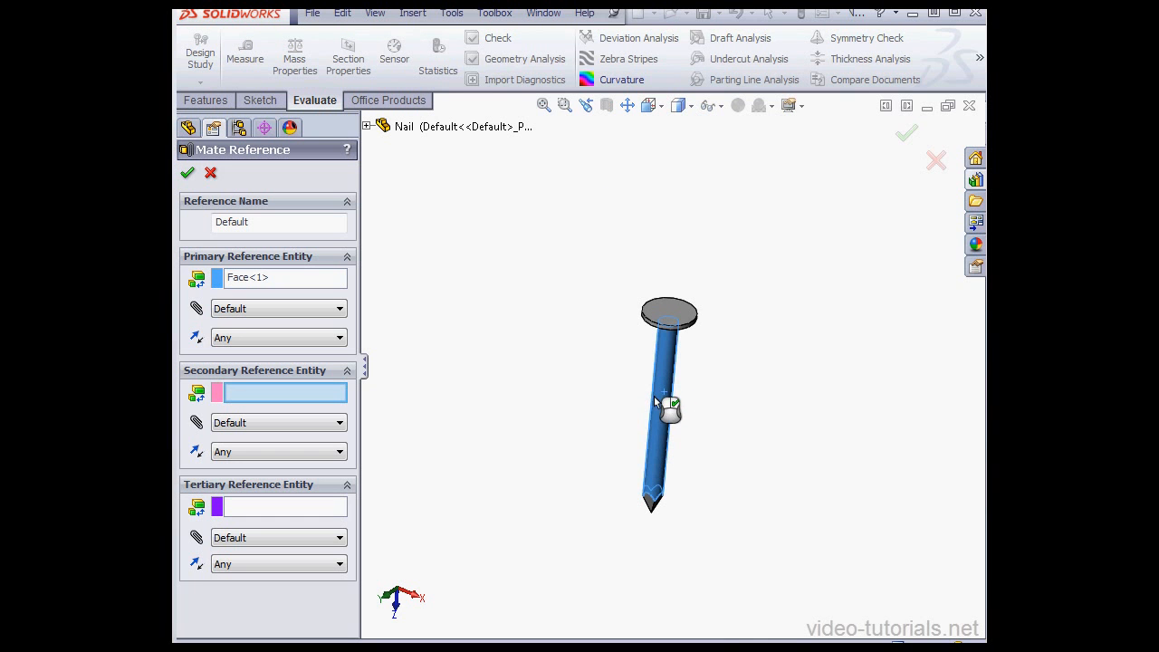
pyautogui.click(691, 314)
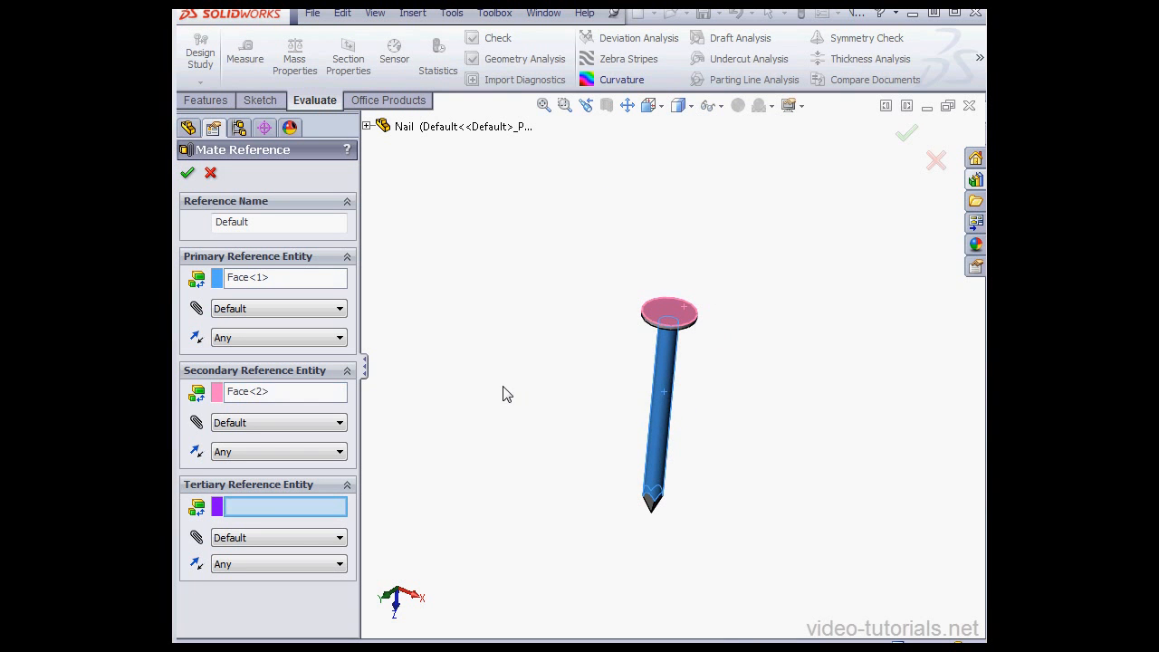
pyautogui.click(188, 173)
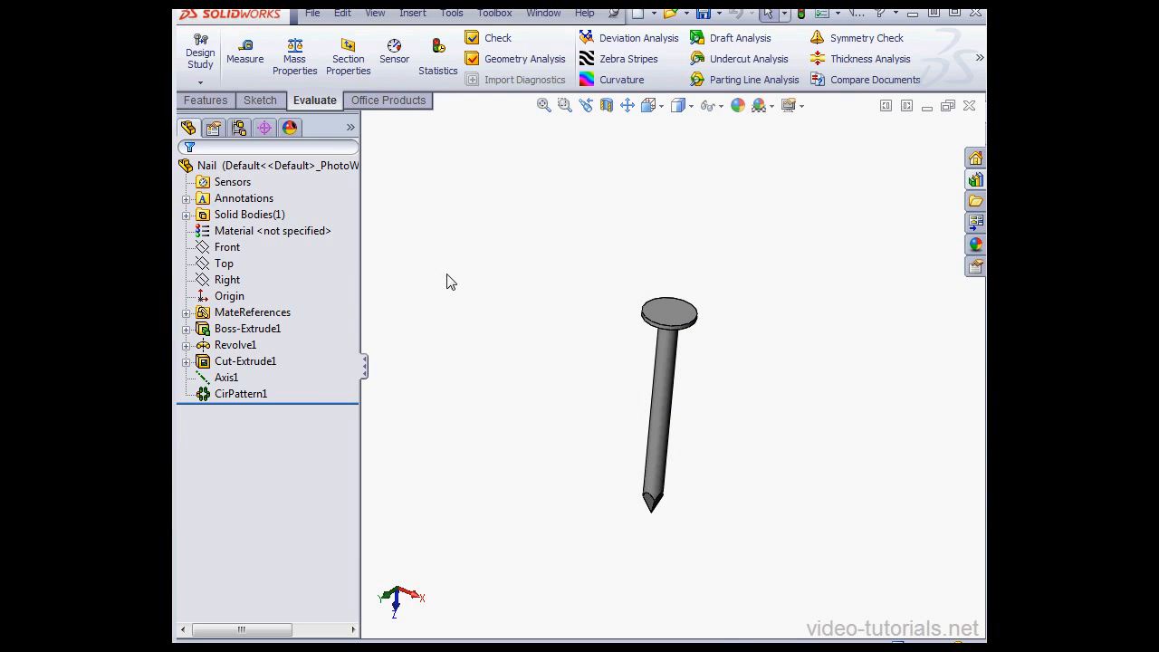
# Insert an auto-created design table containing the NomminalDim@Sketch1, Length@Boss-Extrude1 and HeadDim@Sketch2 dimensions
pyautogui.click(412, 13)
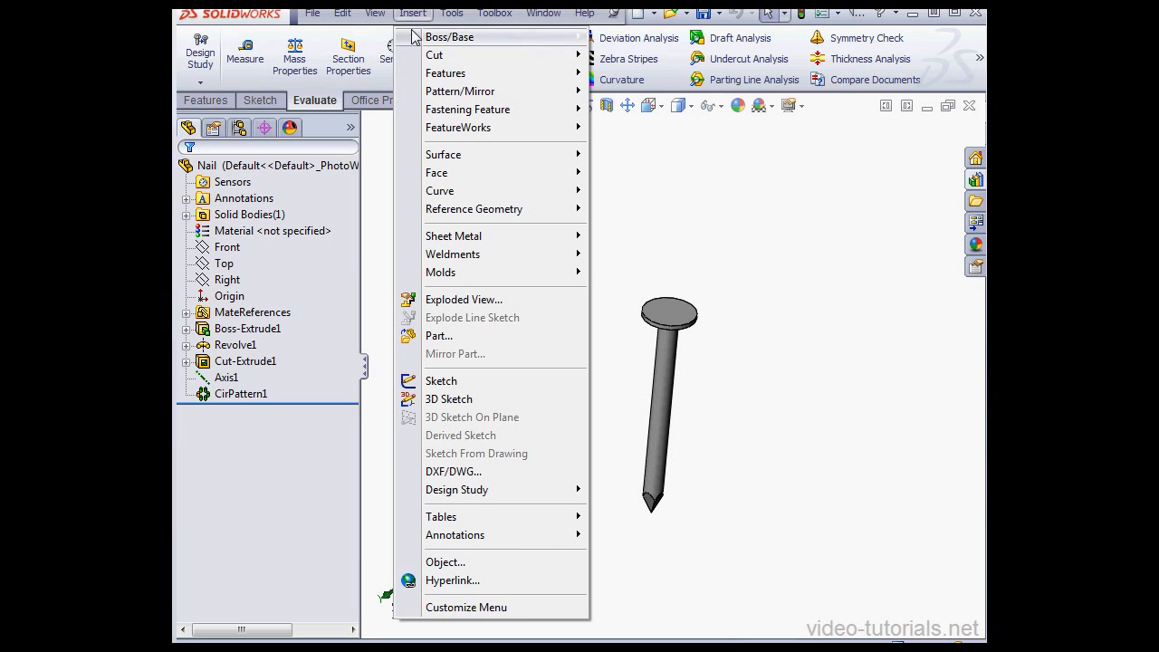
pyautogui.moveTo(487, 522)
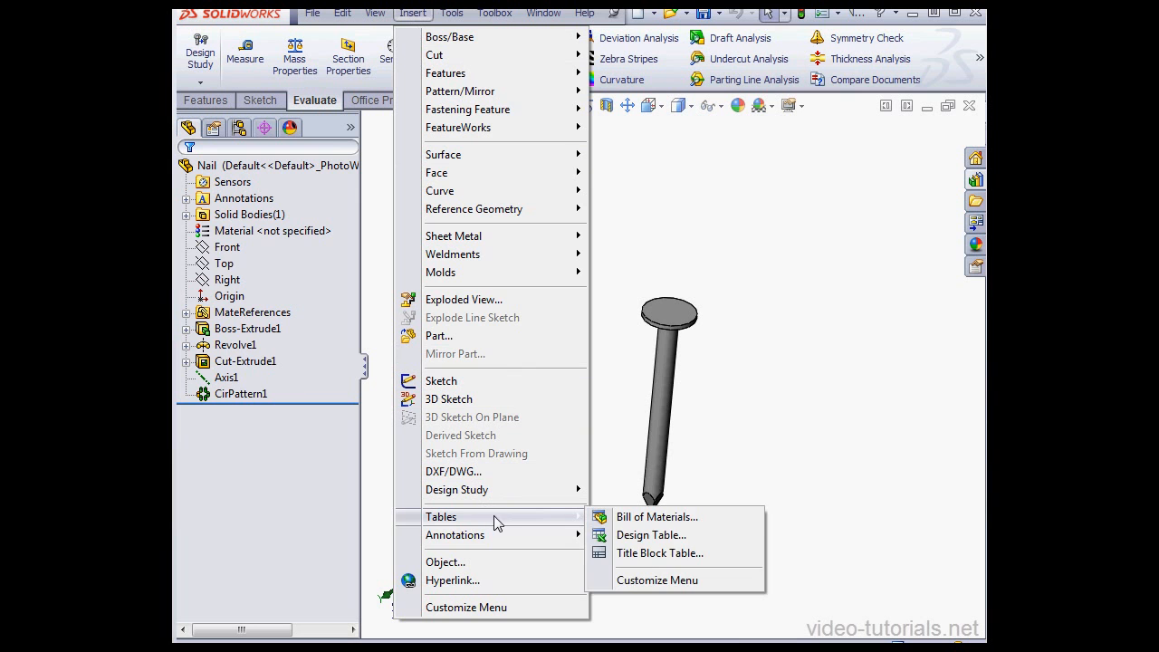
pyautogui.click(633, 536)
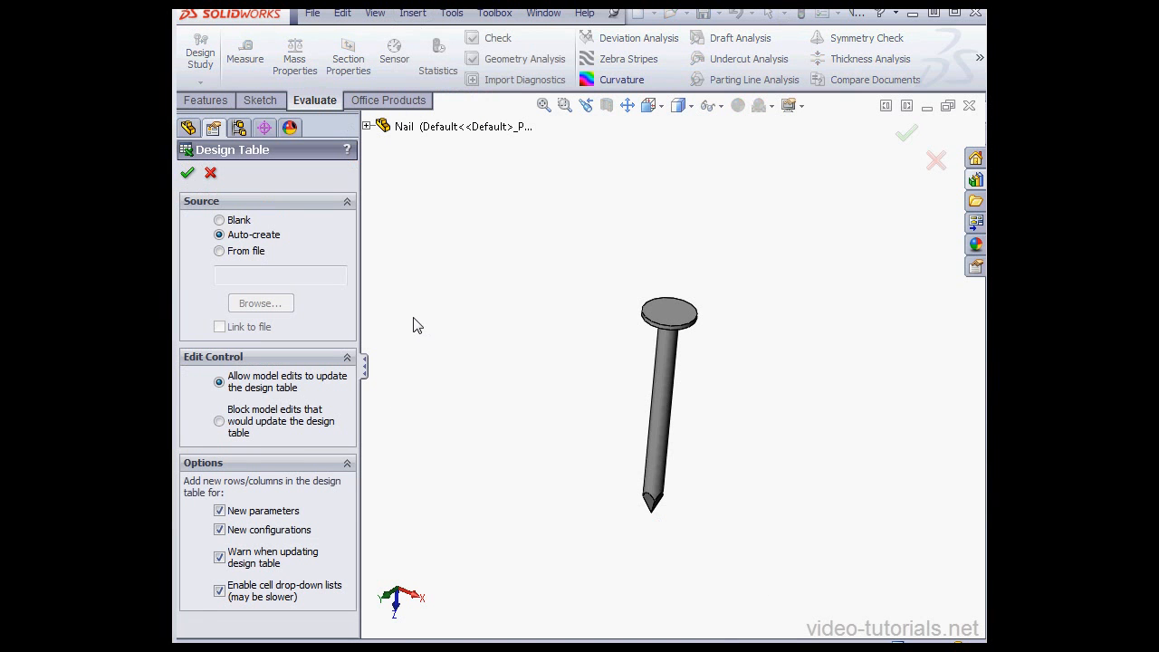
pyautogui.click(187, 172)
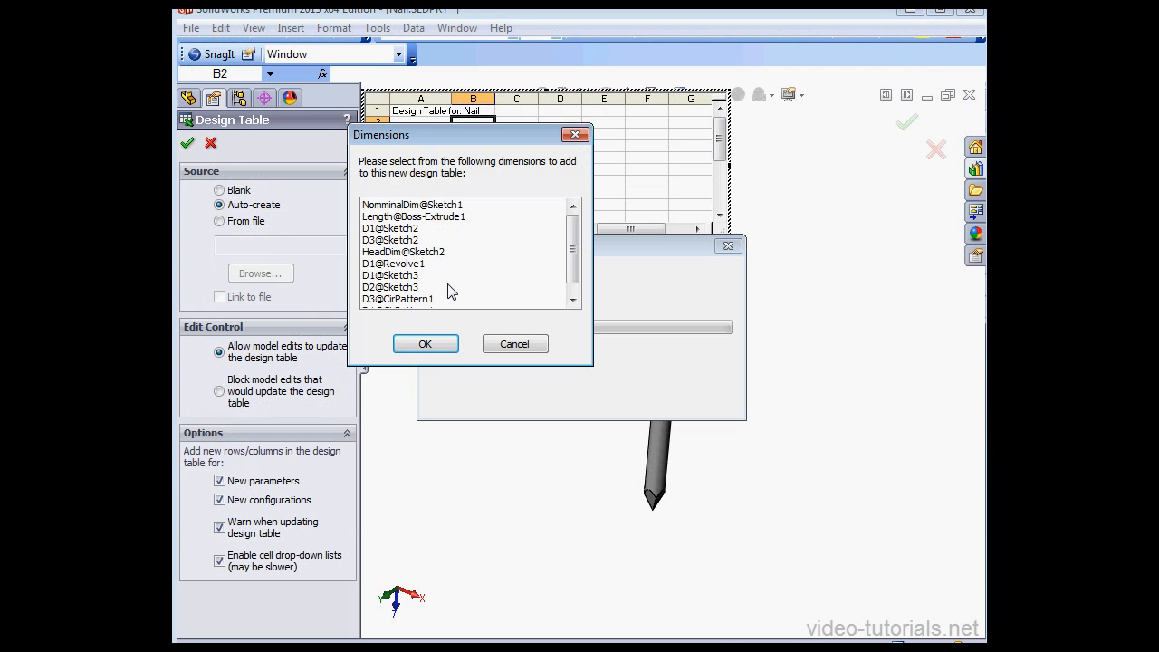
pyautogui.click(433, 207)
pyautogui.keyDown('ctrl'); pyautogui.click(436, 217); pyautogui.keyUp('ctrl')
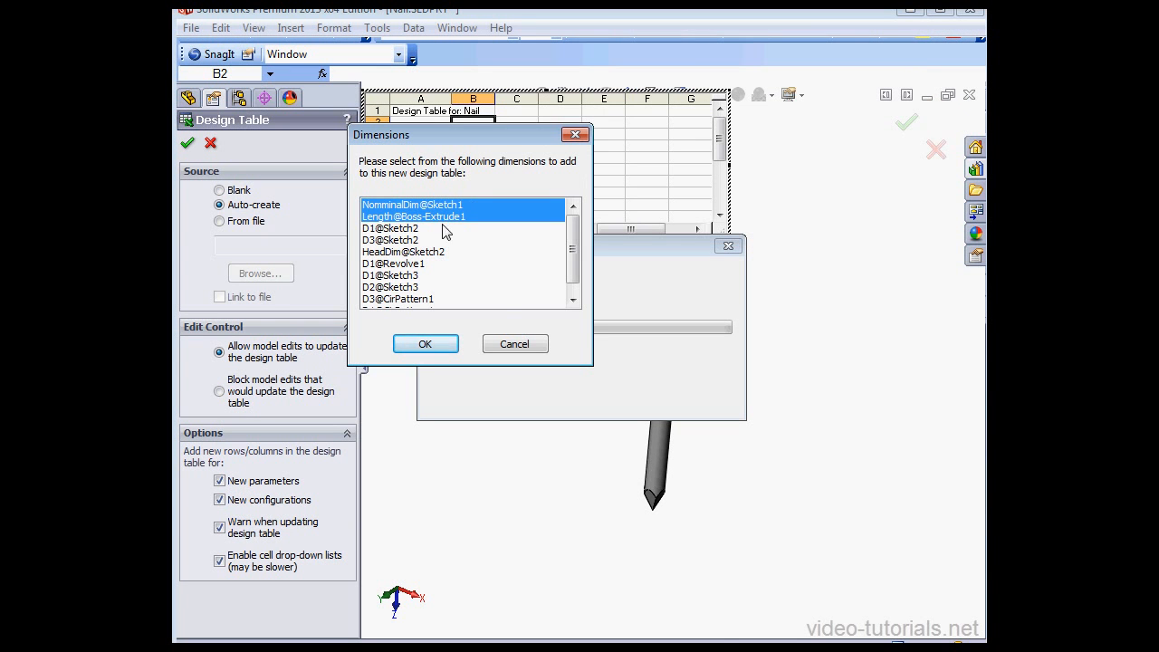
pyautogui.keyDown('ctrl'); pyautogui.click(432, 253); pyautogui.keyUp('ctrl')
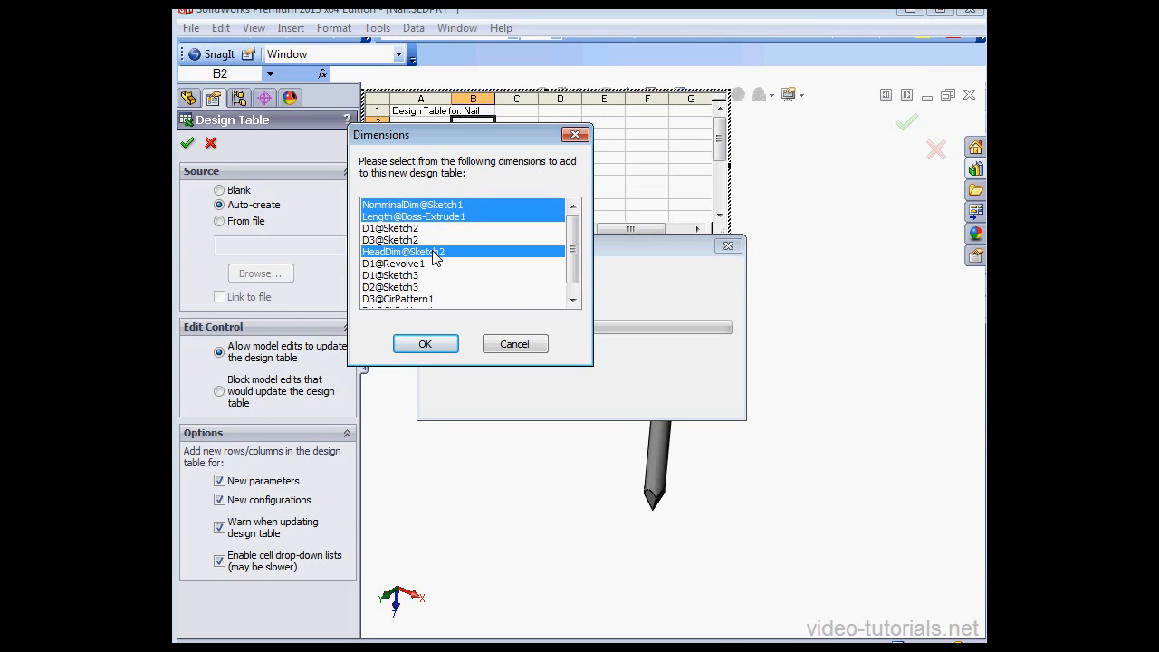
pyautogui.click(424, 345)
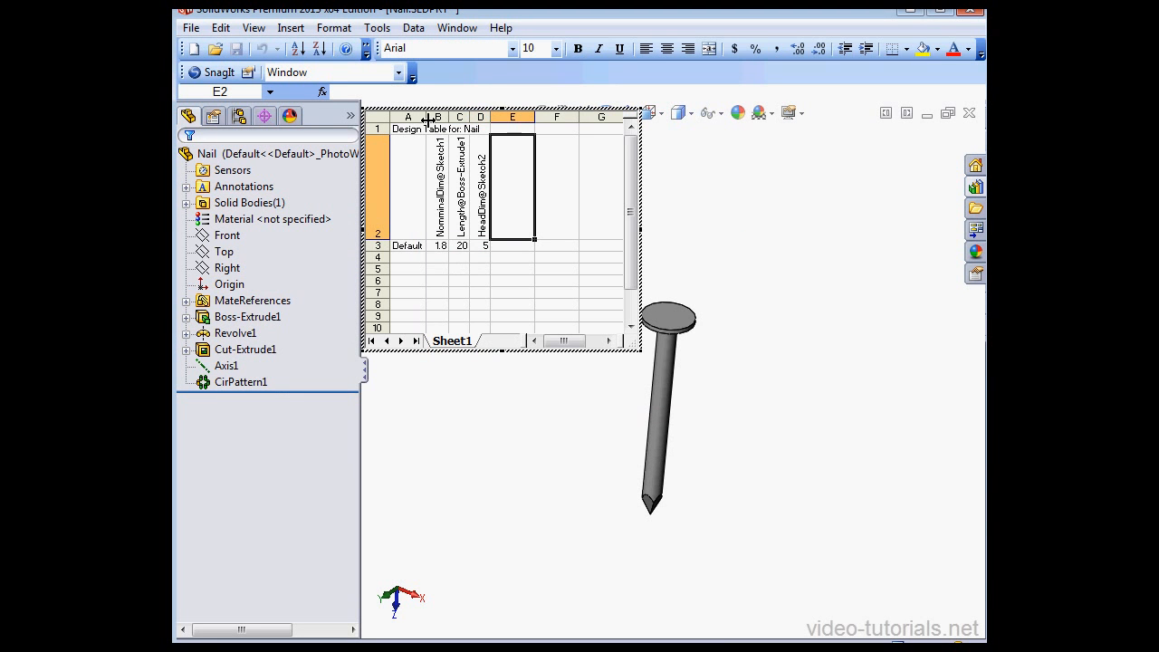
# Widen column A of the design table and rename the Default configuration in A3 as BoxNail 1.8x20x5
pyautogui.moveTo(426, 117); pyautogui.dragTo(489, 120)
pyautogui.doubleClick(438, 245)
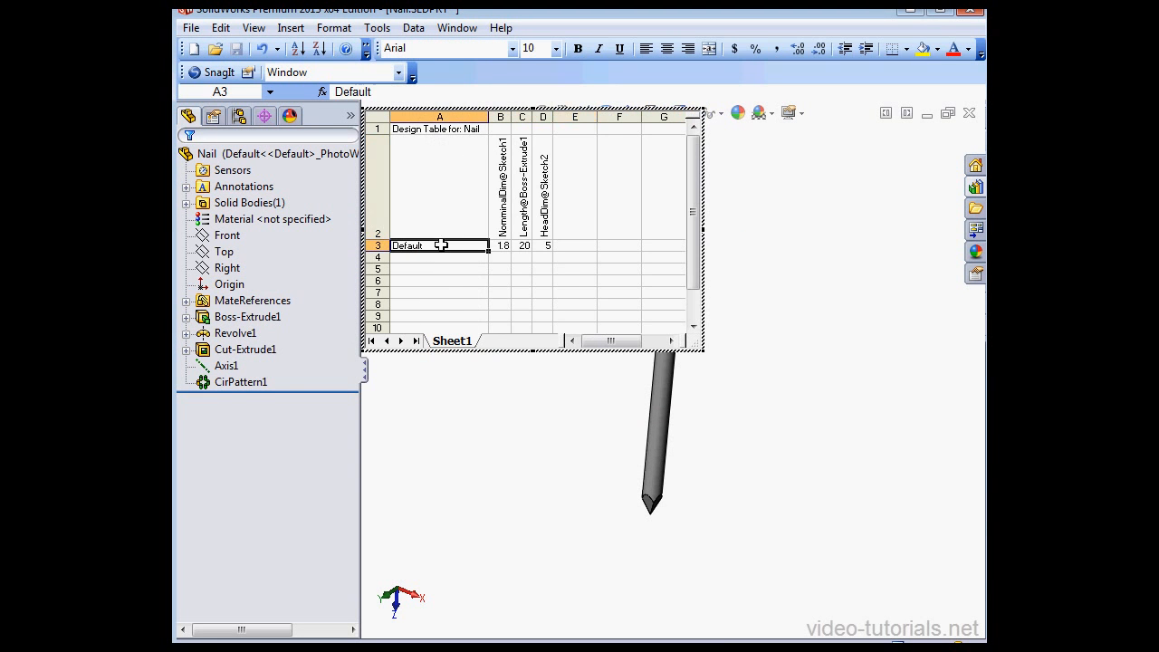
pyautogui.moveTo(438, 245); pyautogui.dragTo(386, 240)
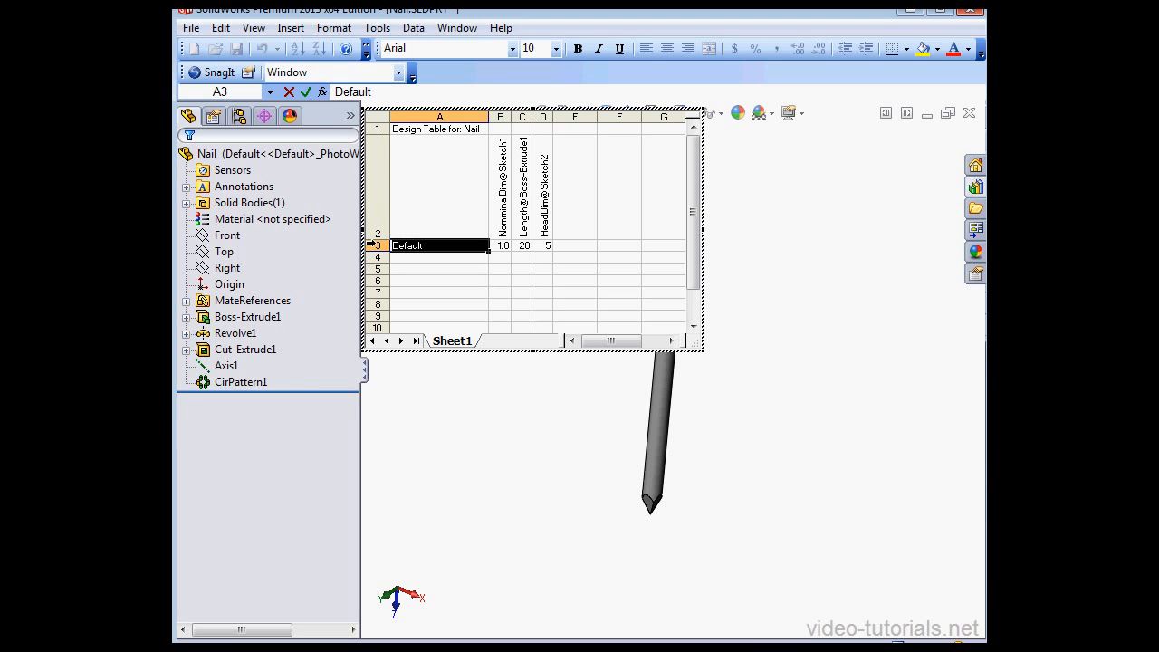
pyautogui.write('BoxNail 1.8x20x5')
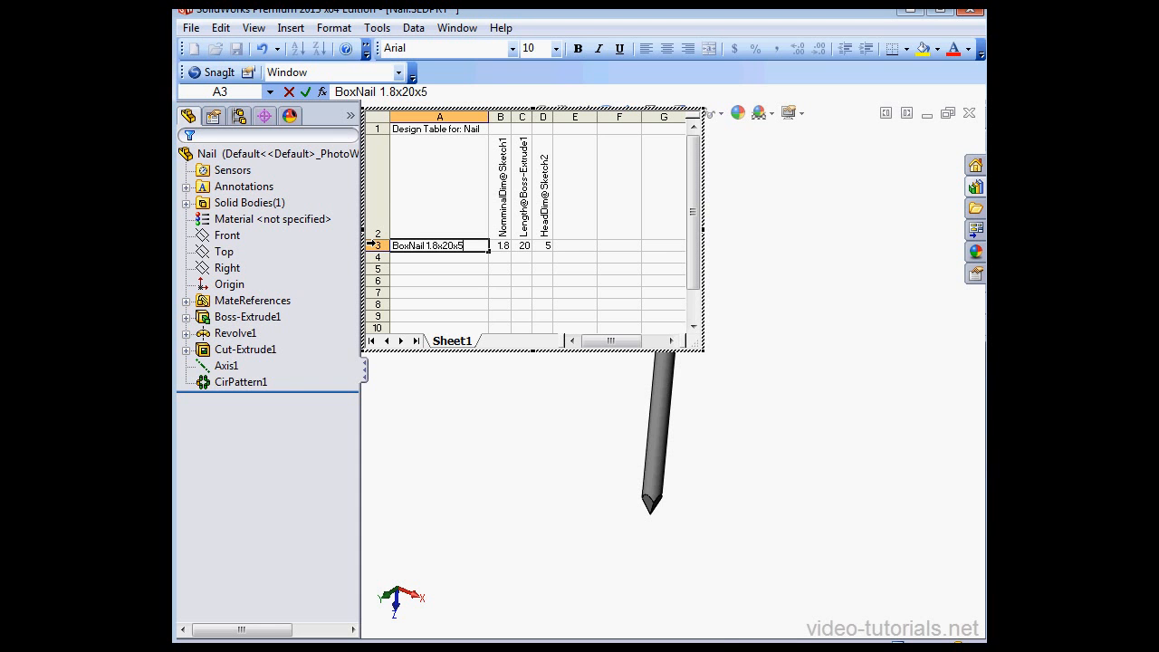
pyautogui.click(409, 262)
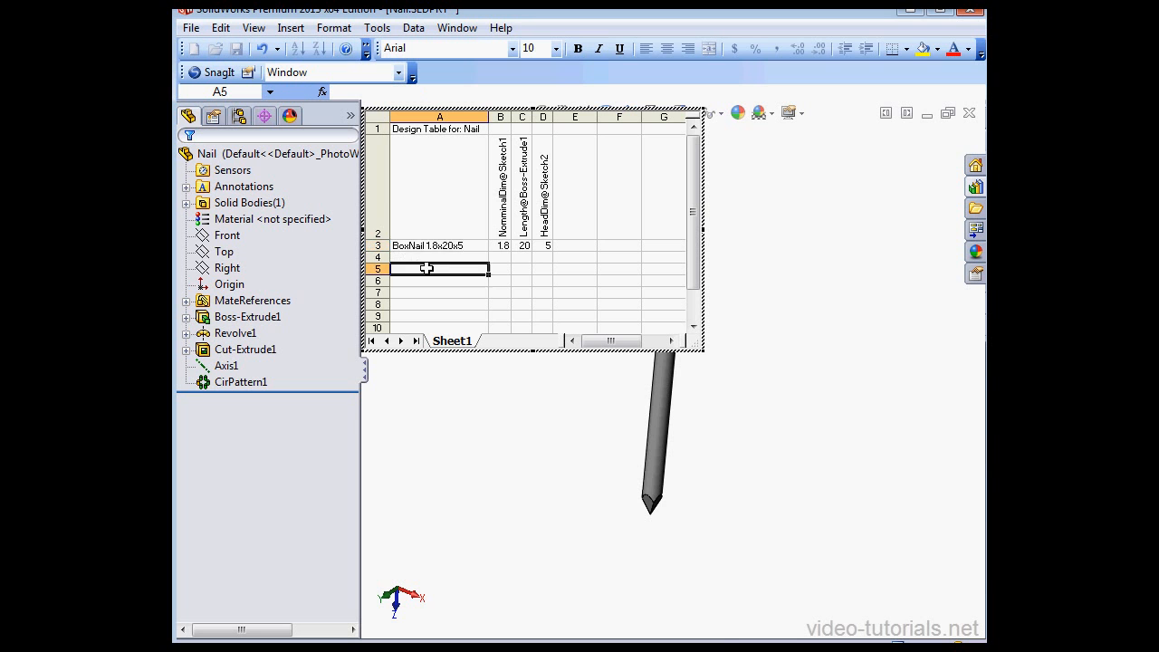
# Fill the configuration name from A3 down to A9 and set the table's font size to 12
pyautogui.click(445, 245)
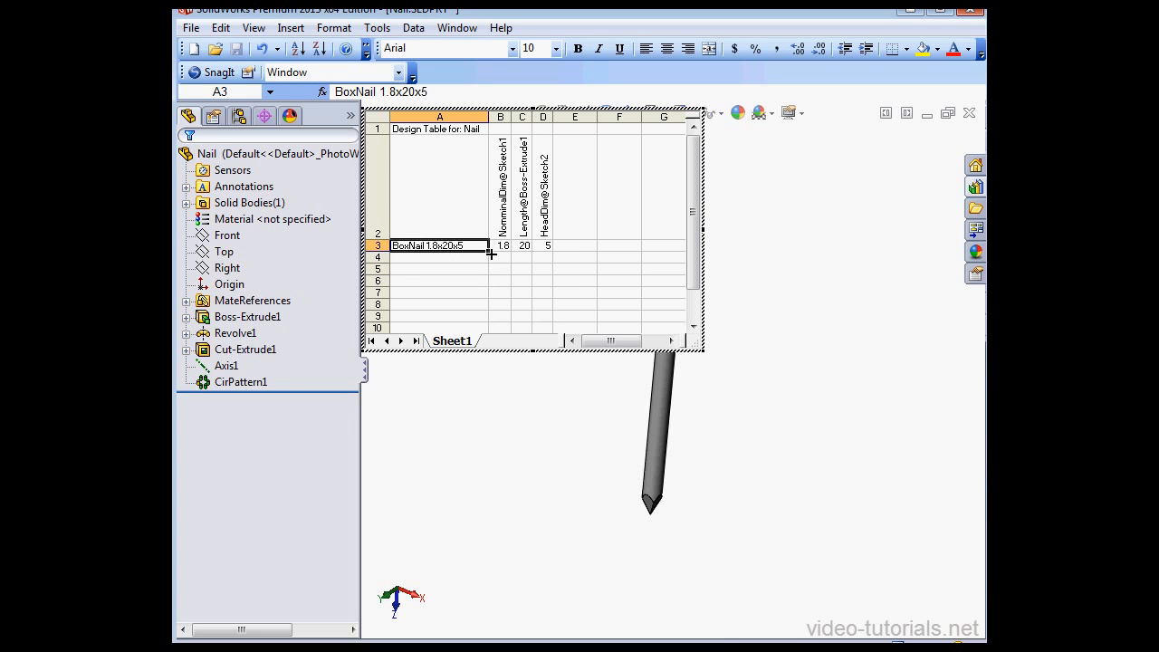
pyautogui.moveTo(487, 250); pyautogui.dragTo(488, 316)
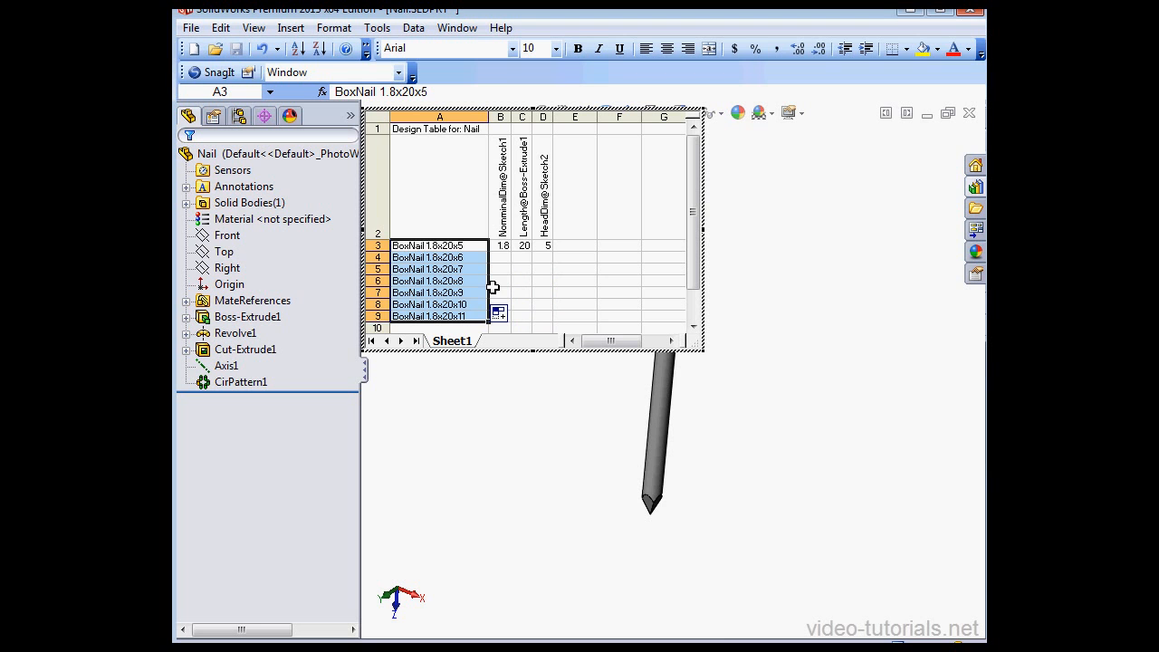
pyautogui.moveTo(425, 129); pyautogui.dragTo(553, 325)
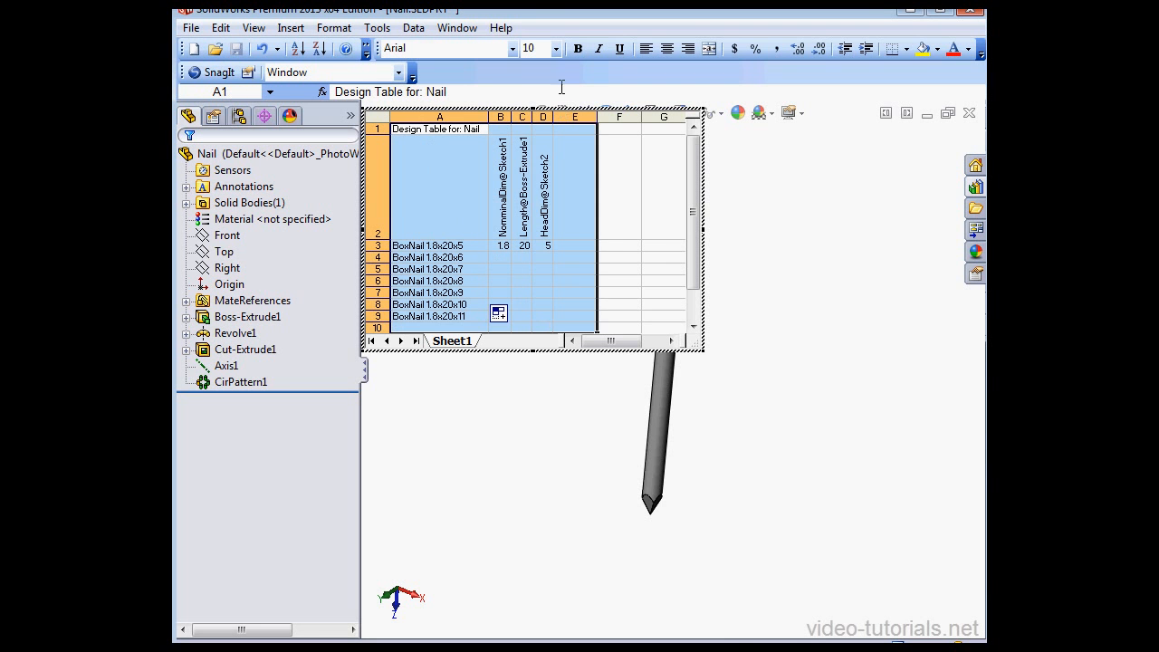
pyautogui.click(556, 48)
pyautogui.click(526, 122)
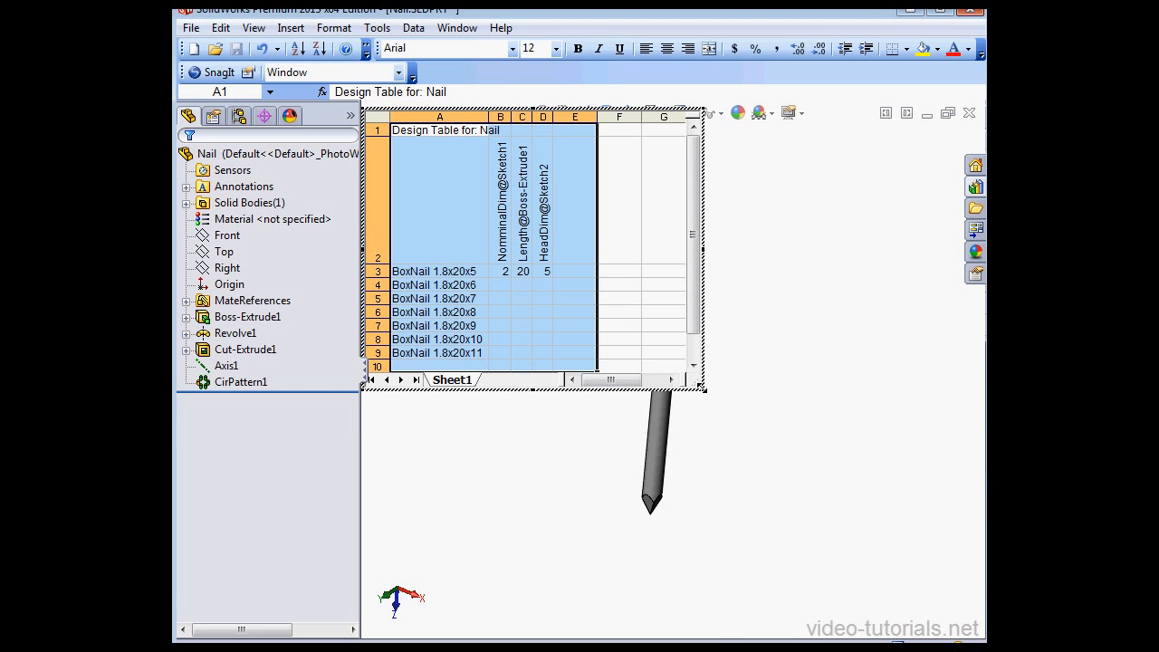
# Complete the seven BoxNail size rows, from 1.8x20x5 to 2.2x50x6.3, in the enlarged design table and generate their configurations
pyautogui.moveTo(702, 387); pyautogui.dragTo(792, 471)
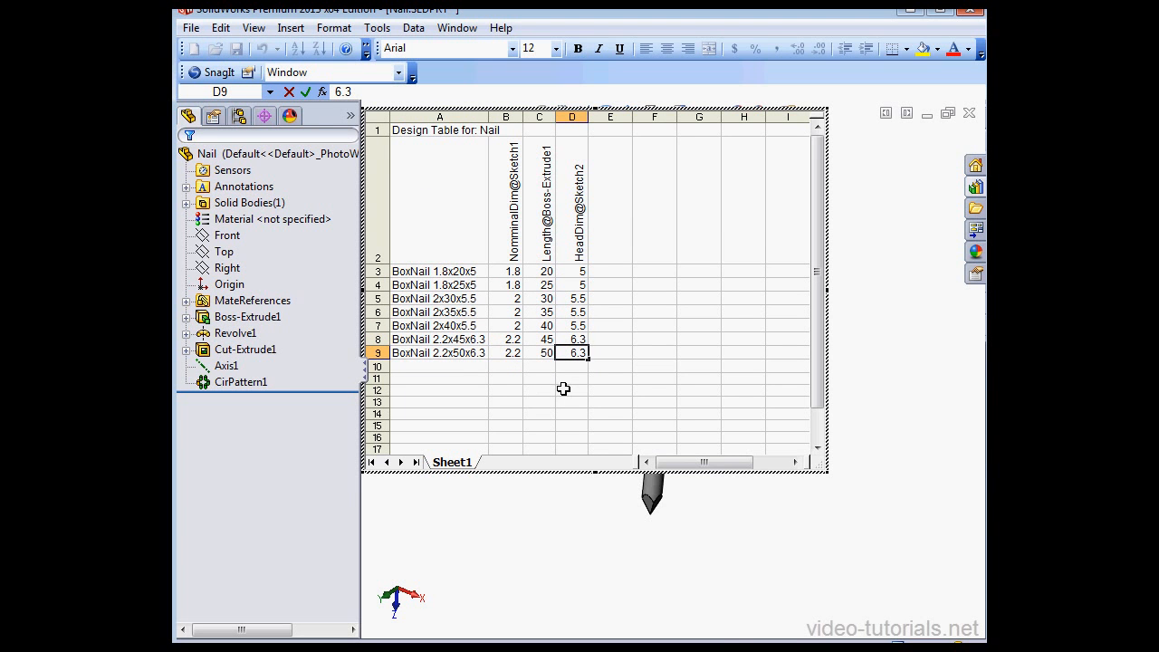
pyautogui.click(720, 503)
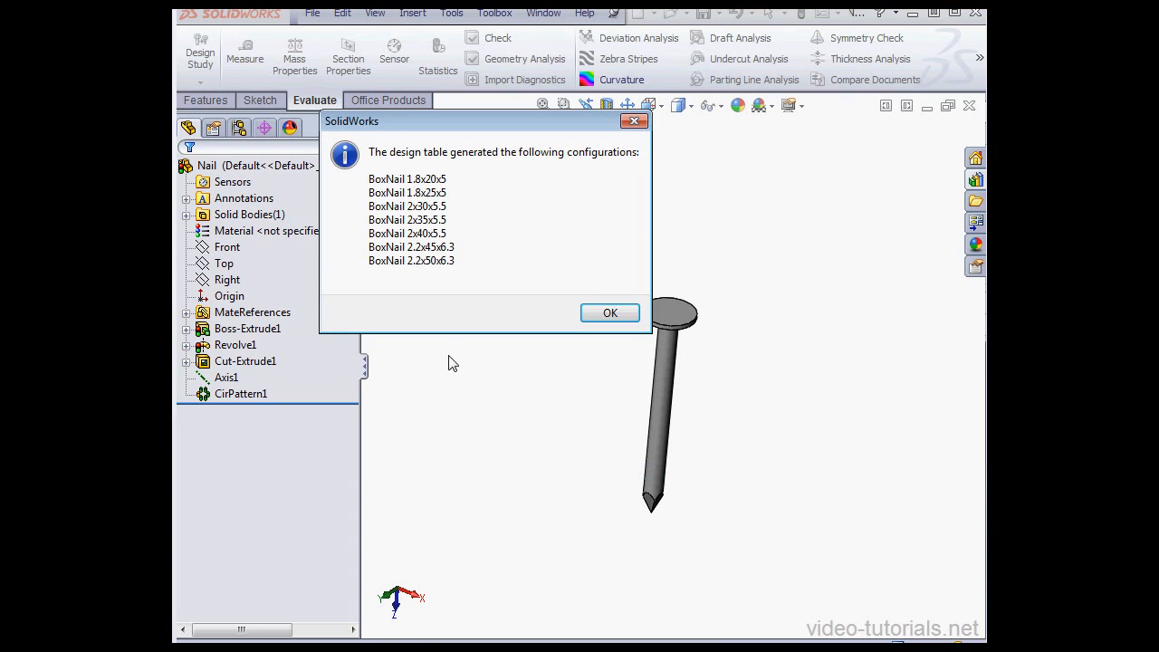
pyautogui.click(612, 313)
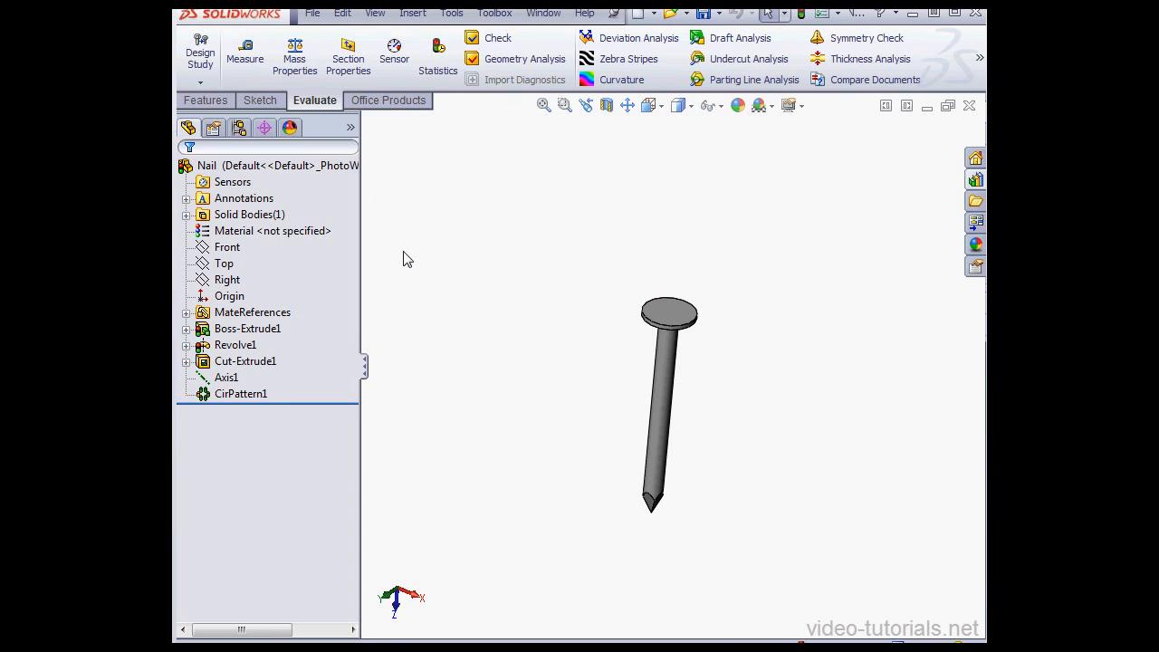
# Activate the BoxNail 2x40x5.5 configuration and delete the Default configuration
pyautogui.click(238, 128)
pyautogui.doubleClick(295, 297)
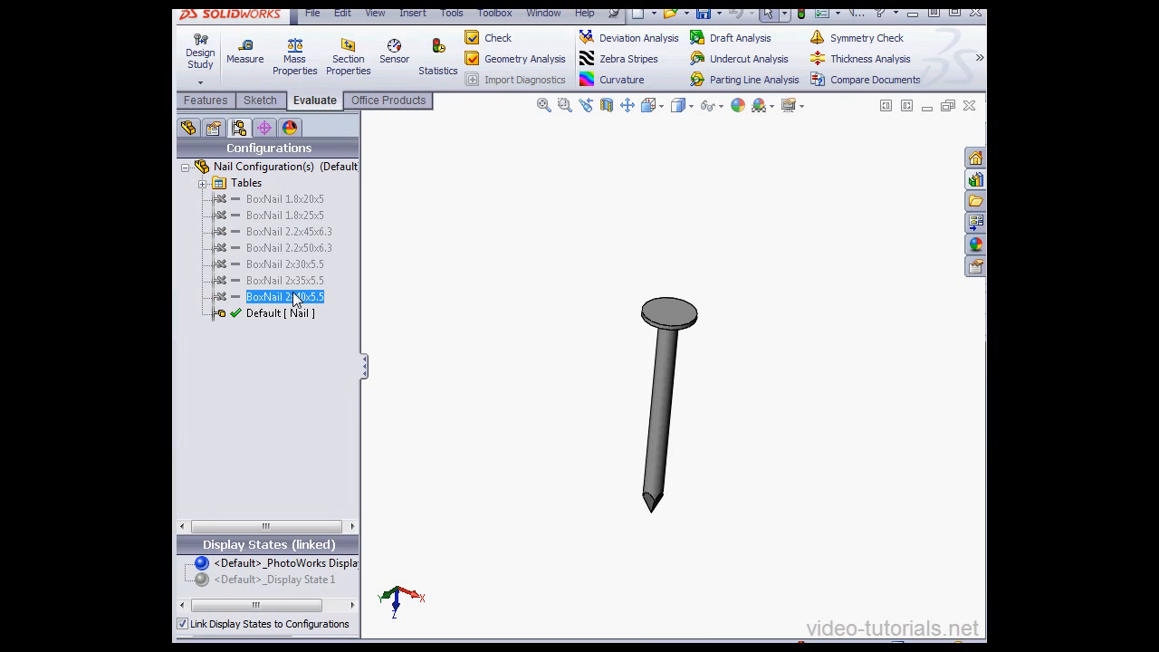
pyautogui.click(277, 312)
pyautogui.rightClick(277, 315)
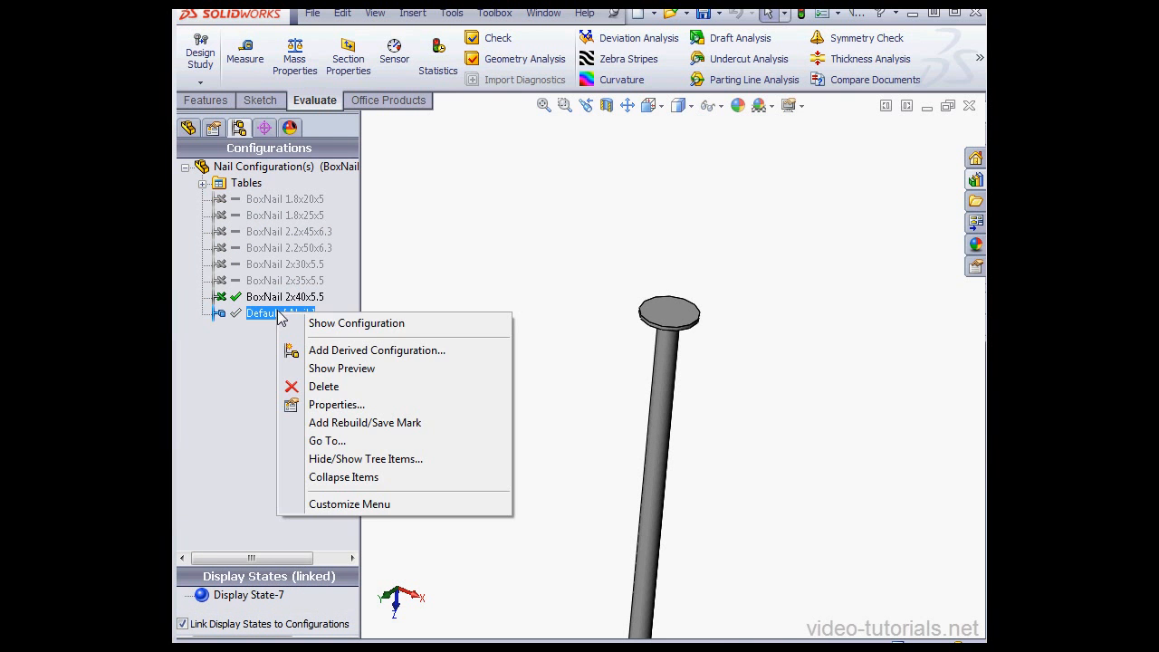
pyautogui.click(294, 384)
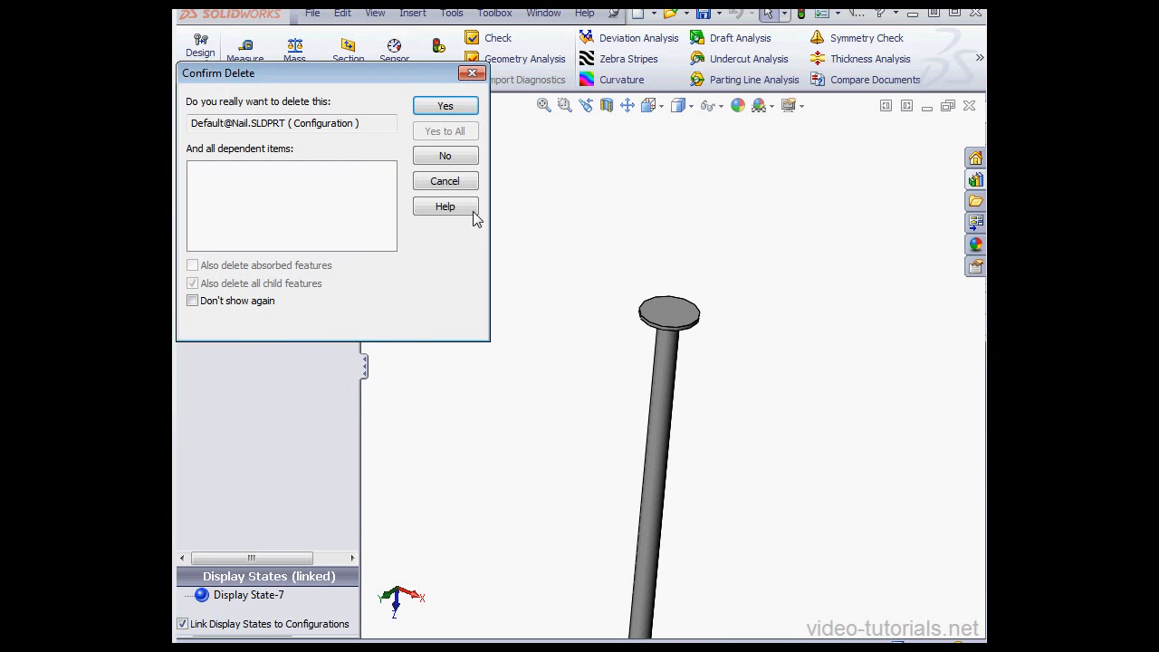
pyautogui.click(466, 110)
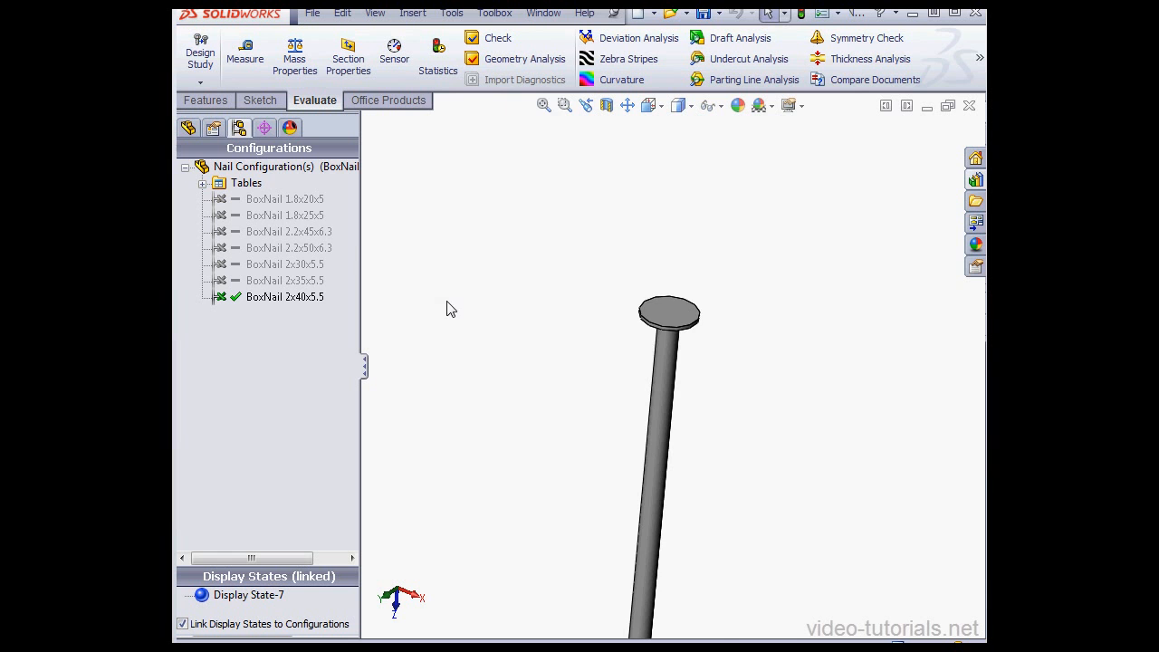
# Fit the whole nail in view and activate the BoxNail configurations one after another, ending on BoxNail 2x35x5.5, to compare their sizes
pyautogui.click(543, 105)
pyautogui.click(288, 200)
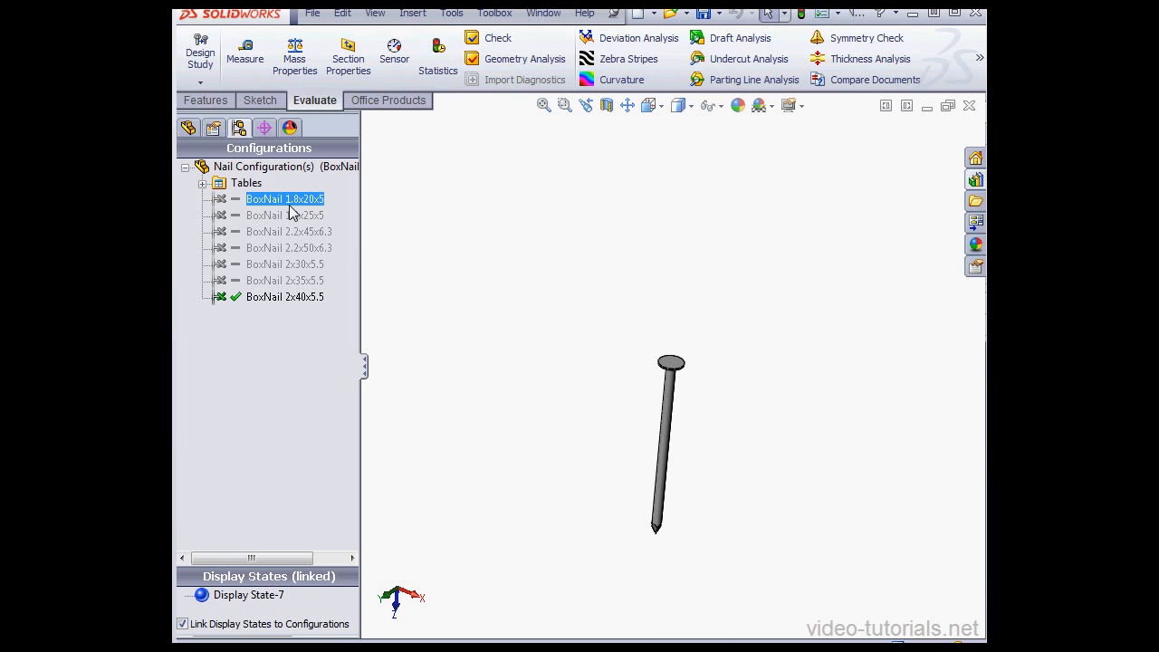
pyautogui.doubleClick(281, 198)
pyautogui.click(282, 214)
pyautogui.doubleClick(284, 217)
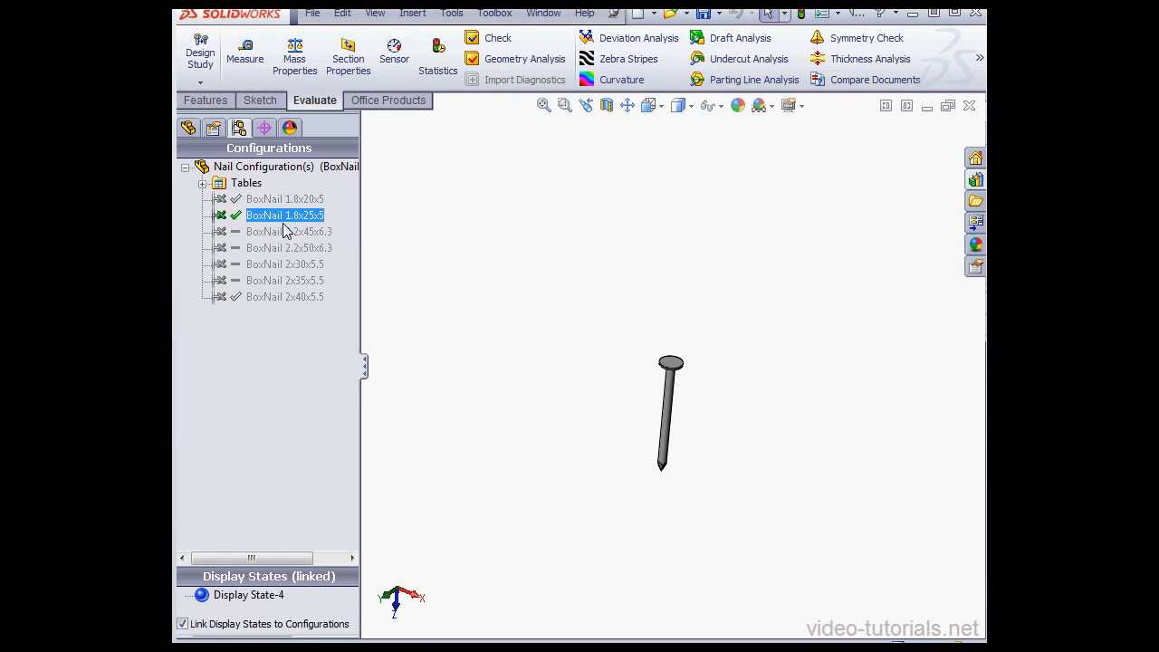
pyautogui.click(283, 232)
pyautogui.doubleClick(283, 232)
pyautogui.click(286, 247)
pyautogui.click(290, 264)
pyautogui.doubleClick(290, 263)
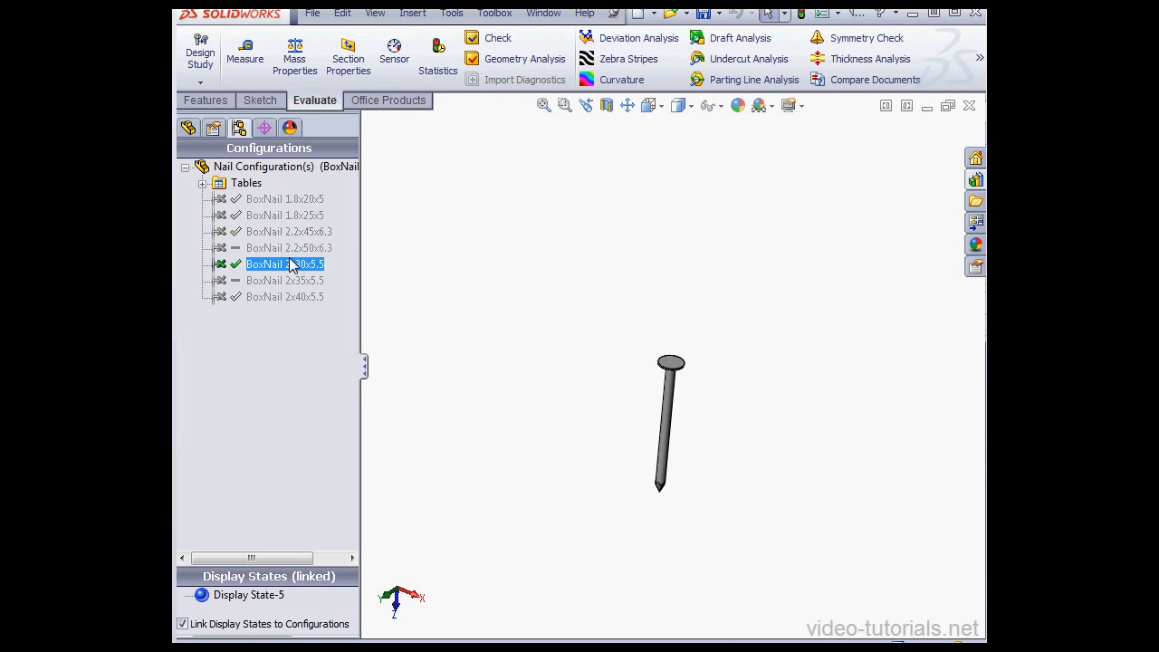
pyautogui.click(299, 280)
pyautogui.doubleClick(299, 281)
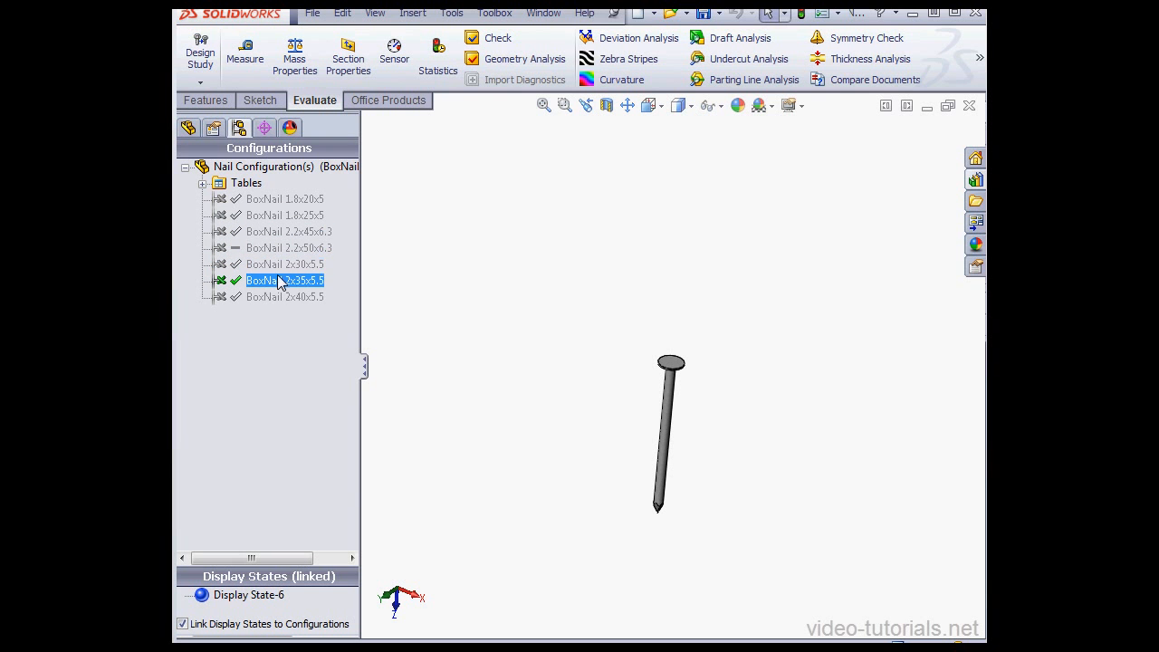
# Edit the design table without adding parameters, renaming A5 to A7 as BoxNail 2.0x30x5.5, BoxNail 2.0x35x5.5 and BoxNail 2.0x40x5.5
pyautogui.click(202, 183)
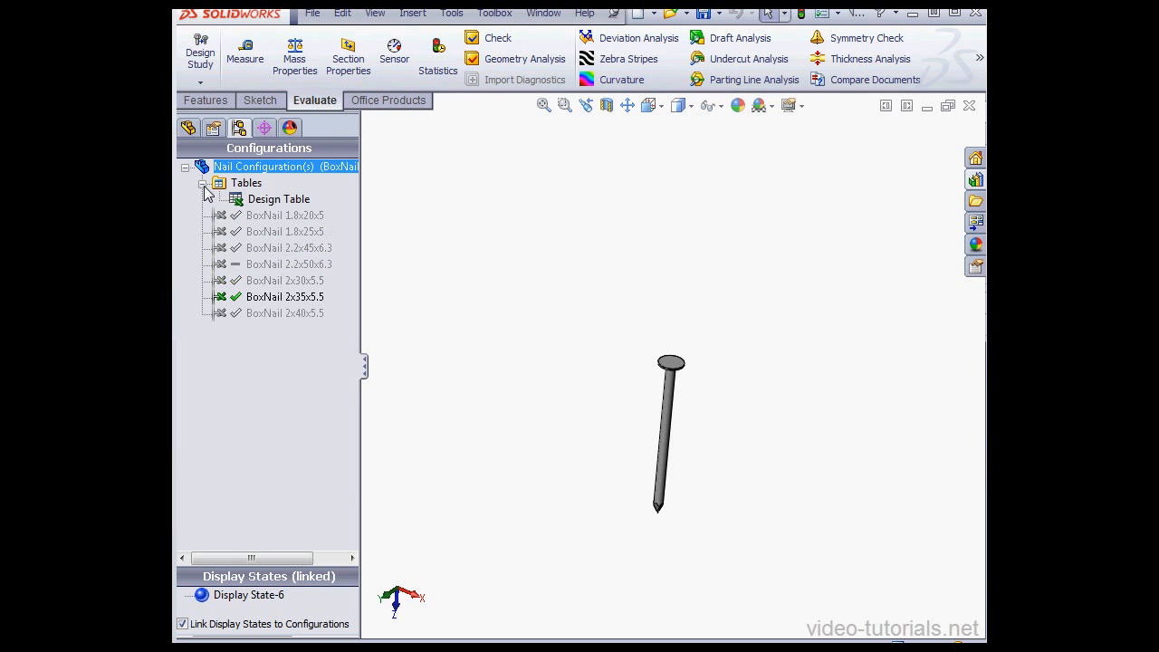
pyautogui.rightClick(240, 205)
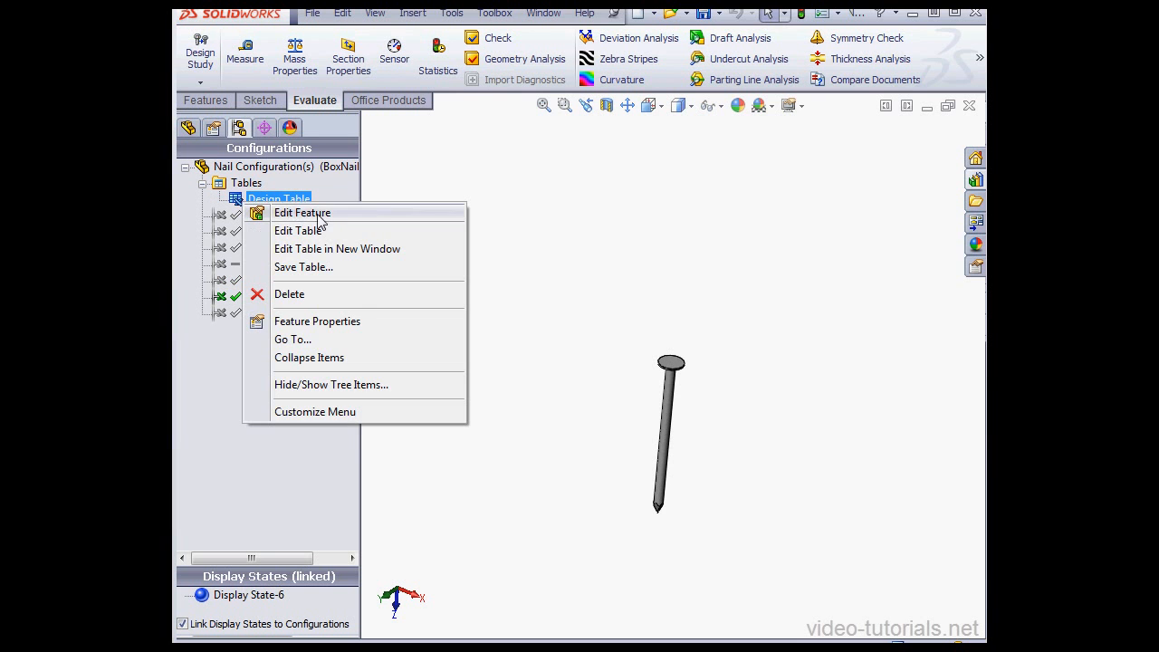
pyautogui.click(347, 232)
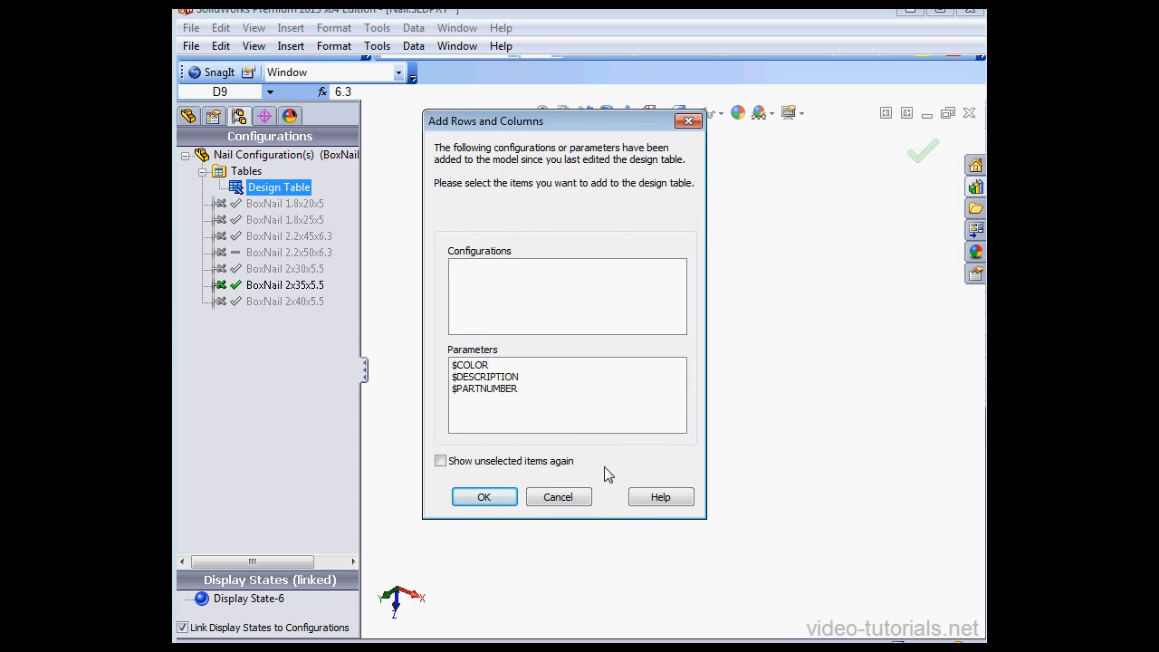
pyautogui.click(587, 496)
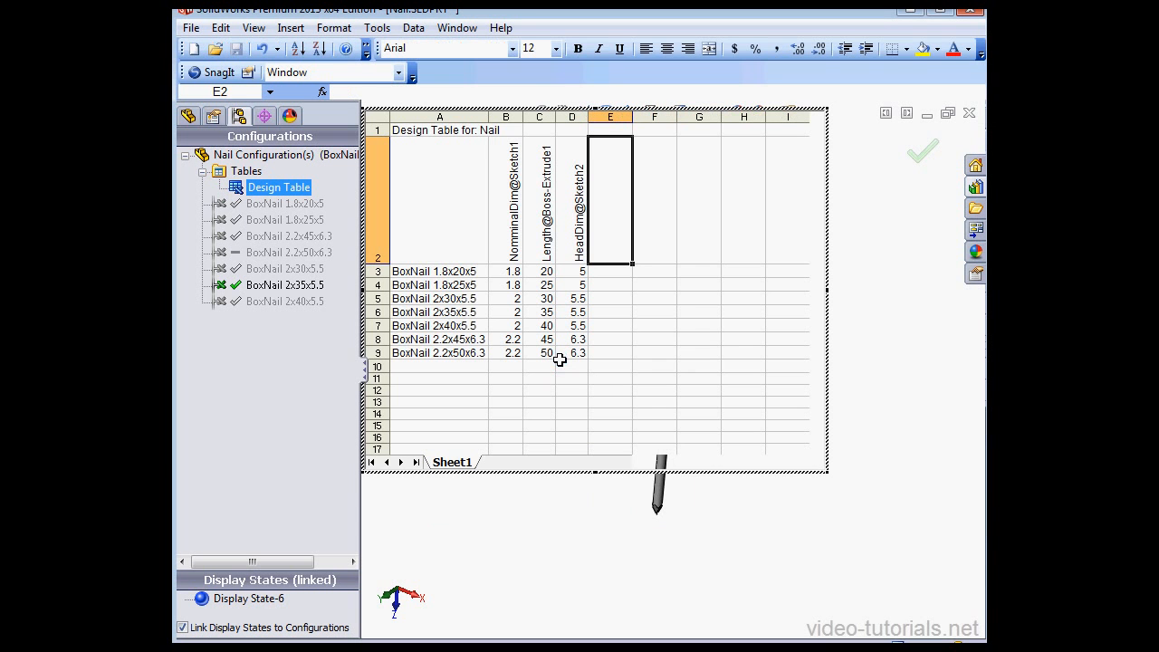
pyautogui.doubleClick(441, 299)
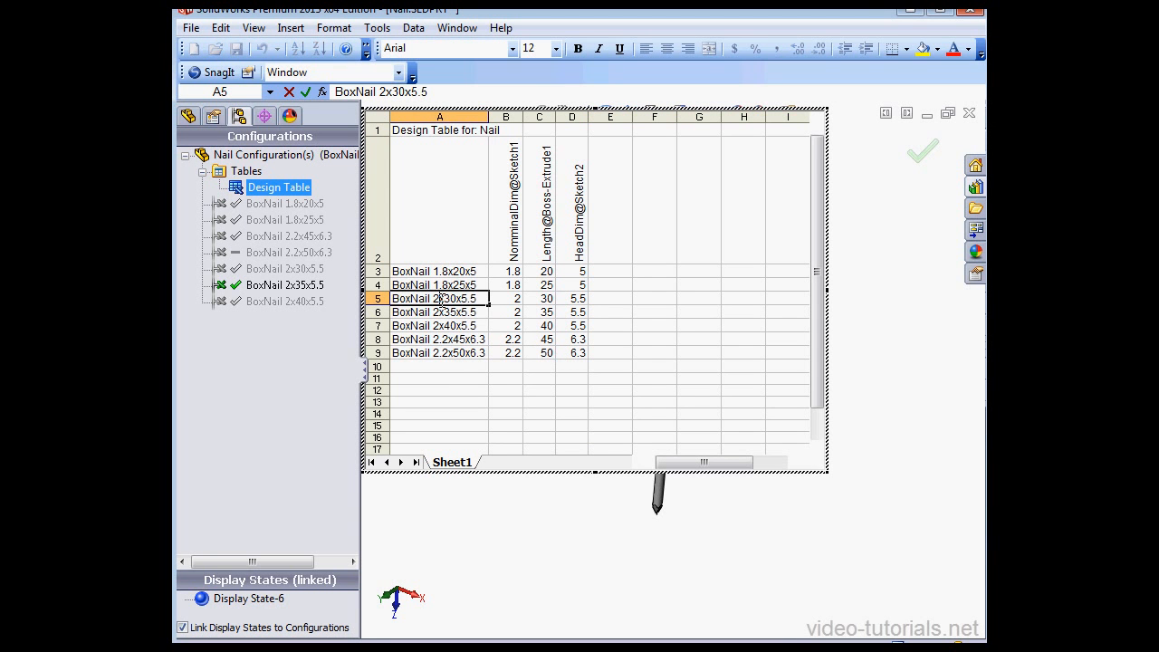
pyautogui.write('.0')
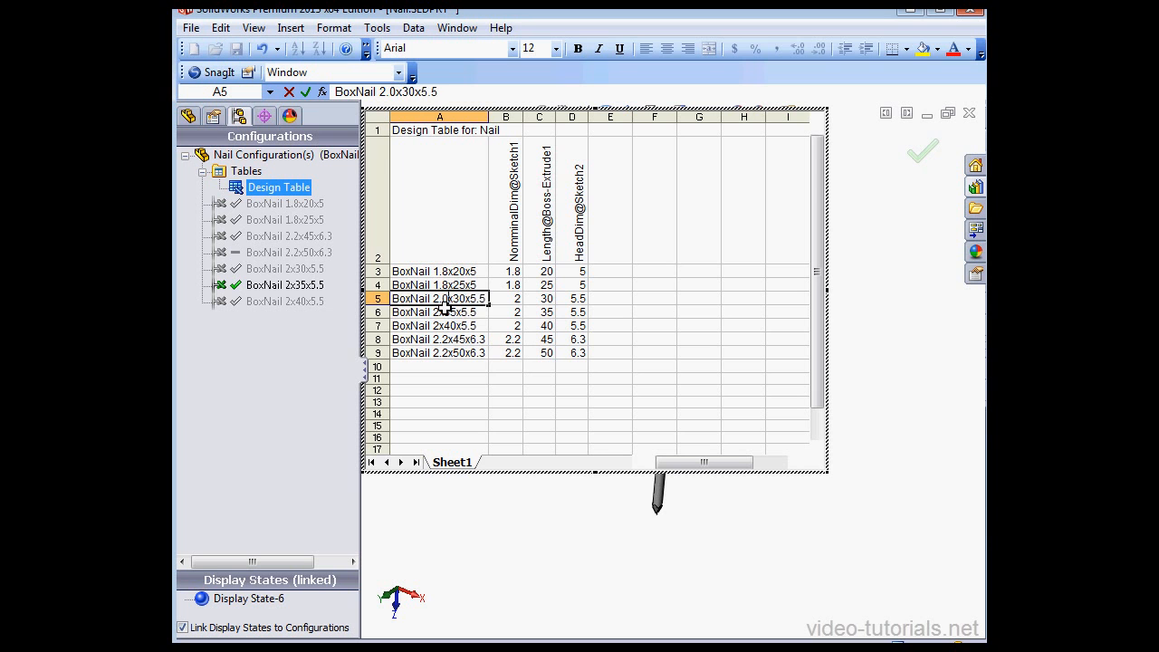
pyautogui.doubleClick(441, 313)
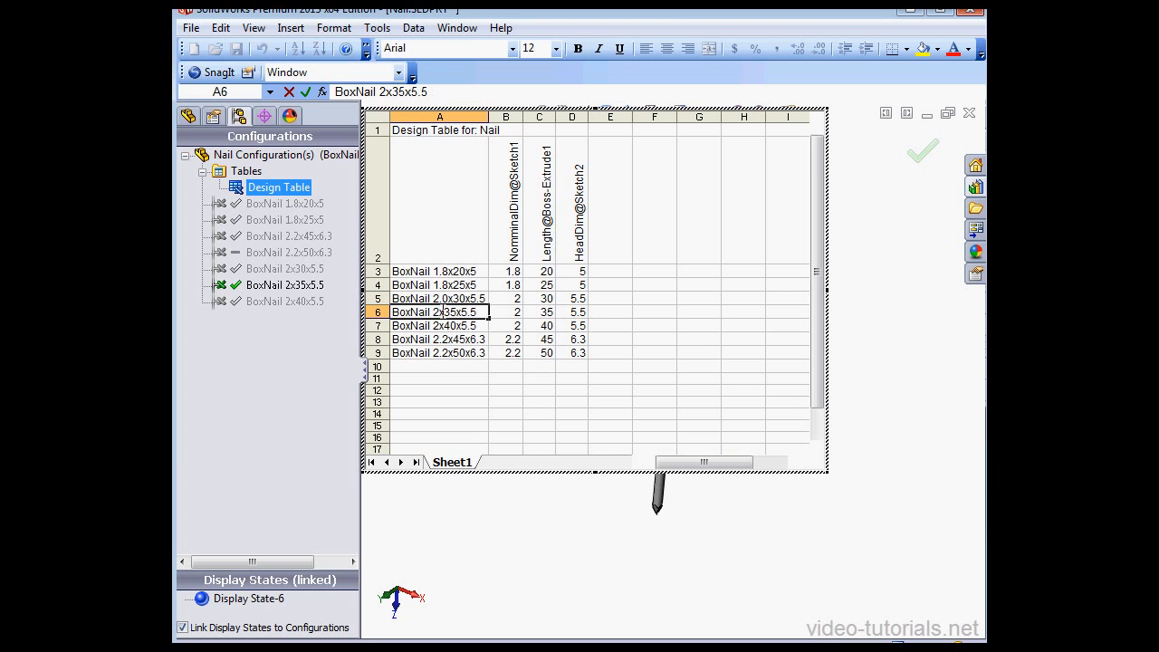
pyautogui.write('.0')
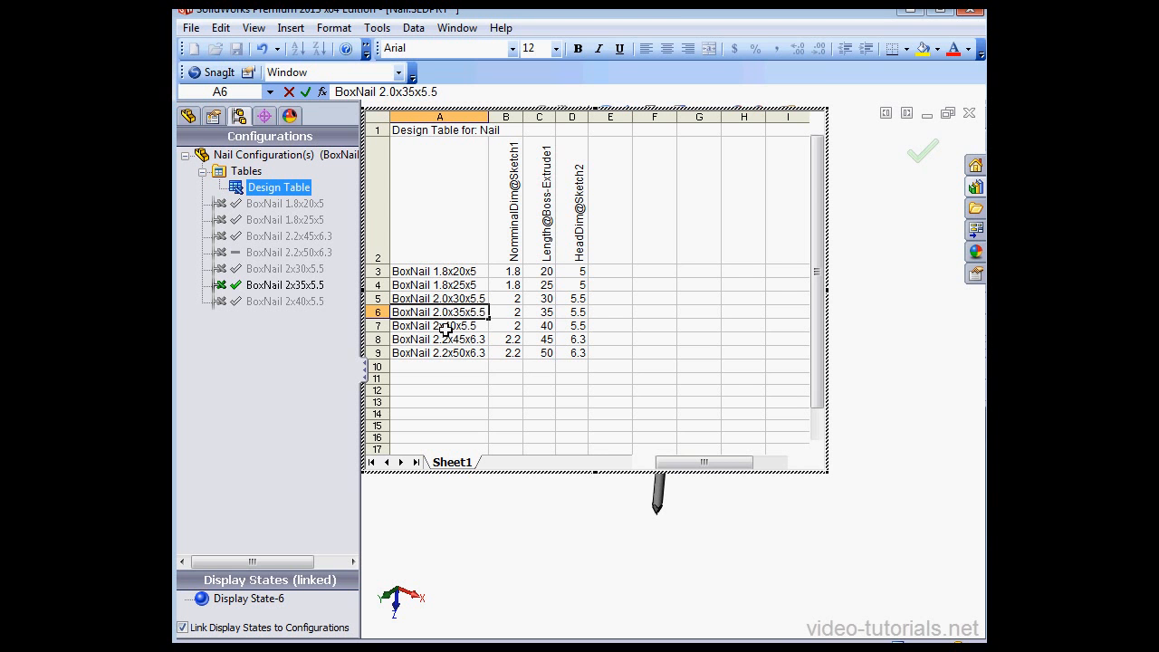
pyautogui.doubleClick(439, 326)
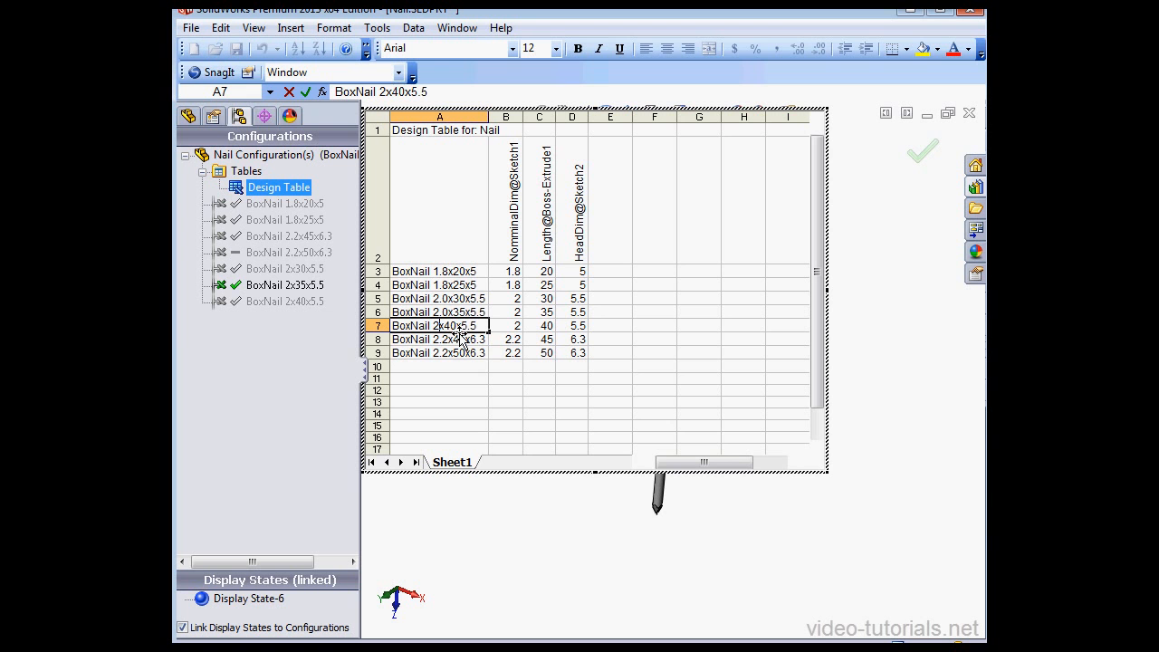
pyautogui.write('.0')
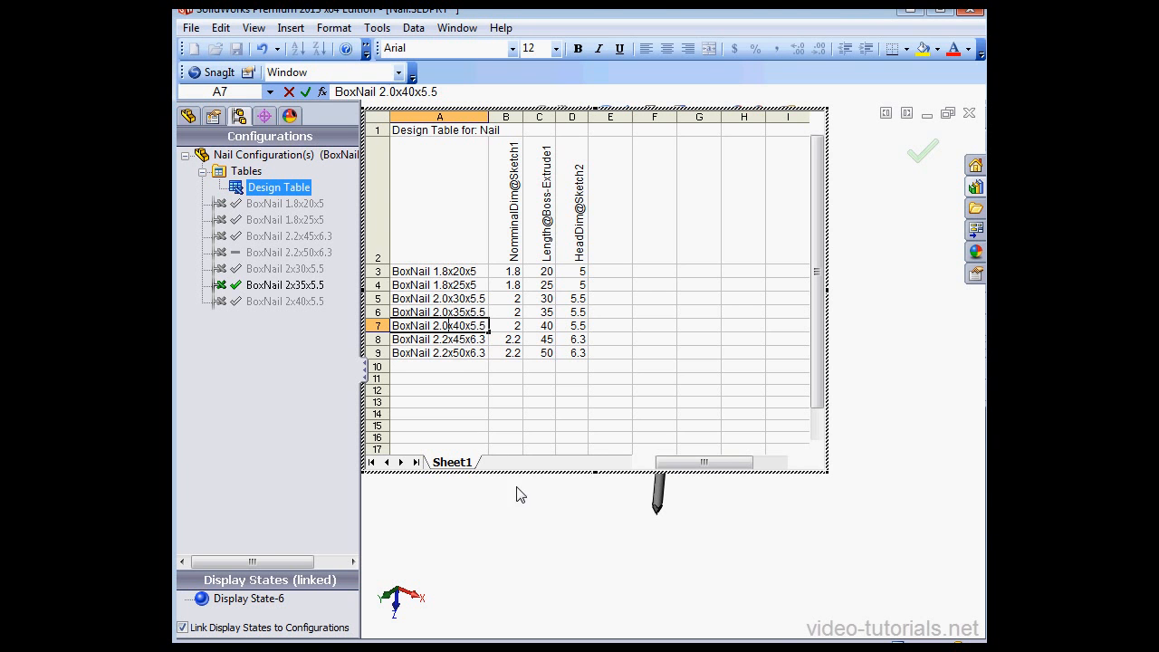
# Generate the renamed configurations from the design table and delete the unused BoxNail 2x30x5.5 and BoxNail 2x40x5.5
pyautogui.click(543, 536)
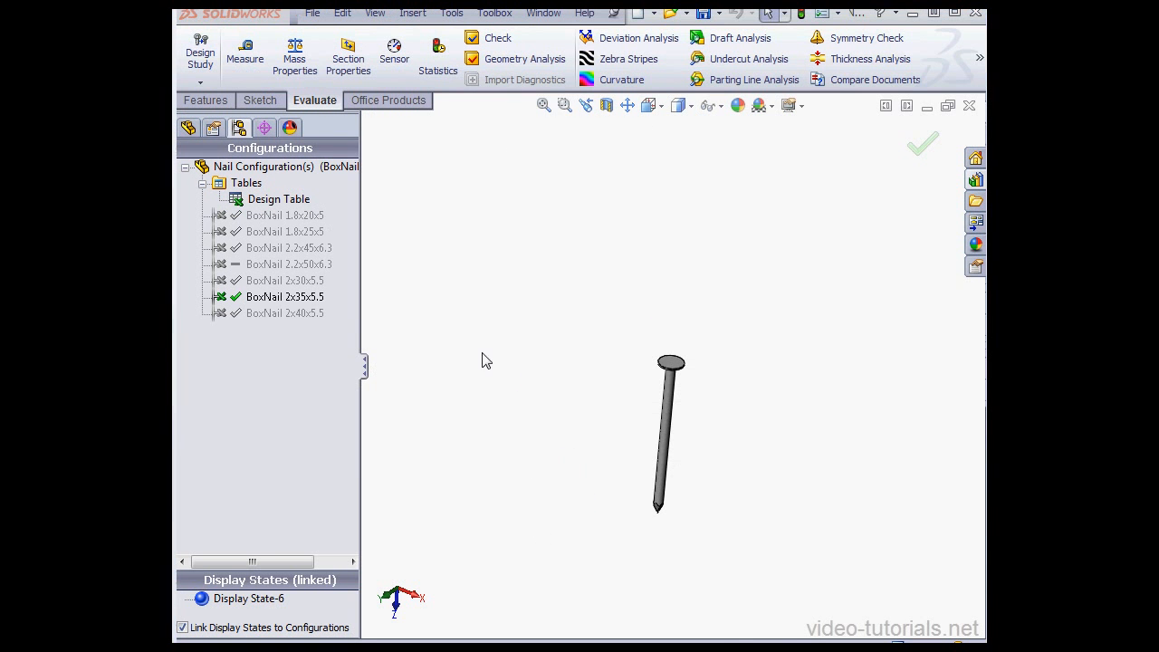
pyautogui.click(593, 294)
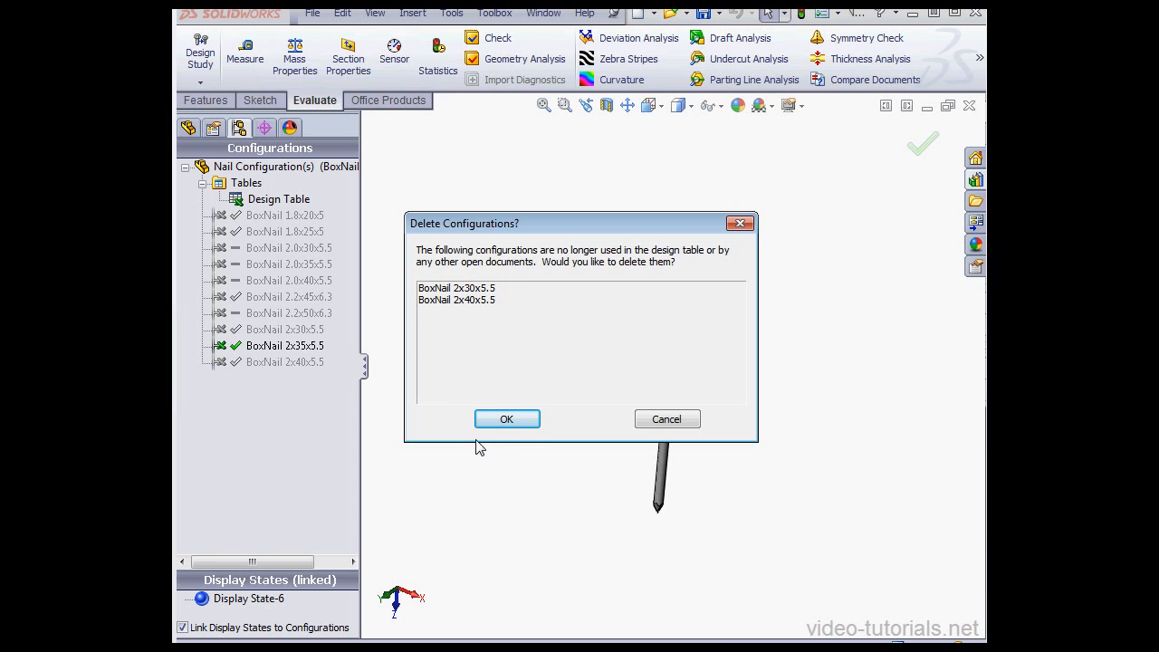
pyautogui.click(509, 421)
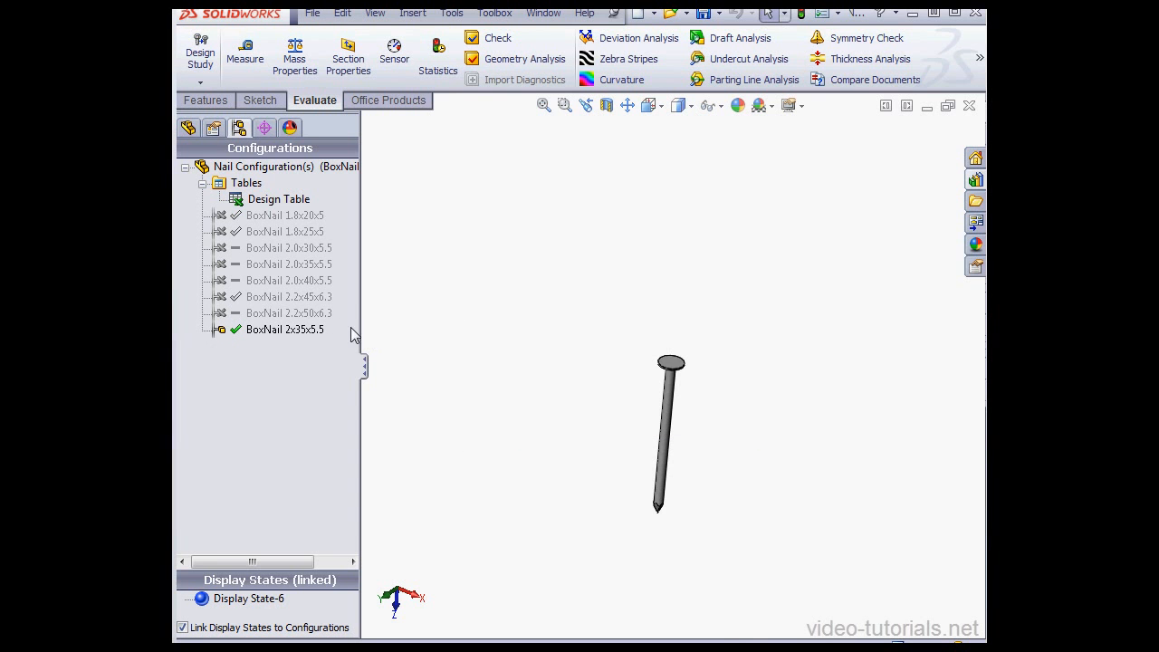
# Activate the BoxNail 2.2x50x6.3 configuration and delete the leftover BoxNail 2x35x5.5
pyautogui.doubleClick(308, 313)
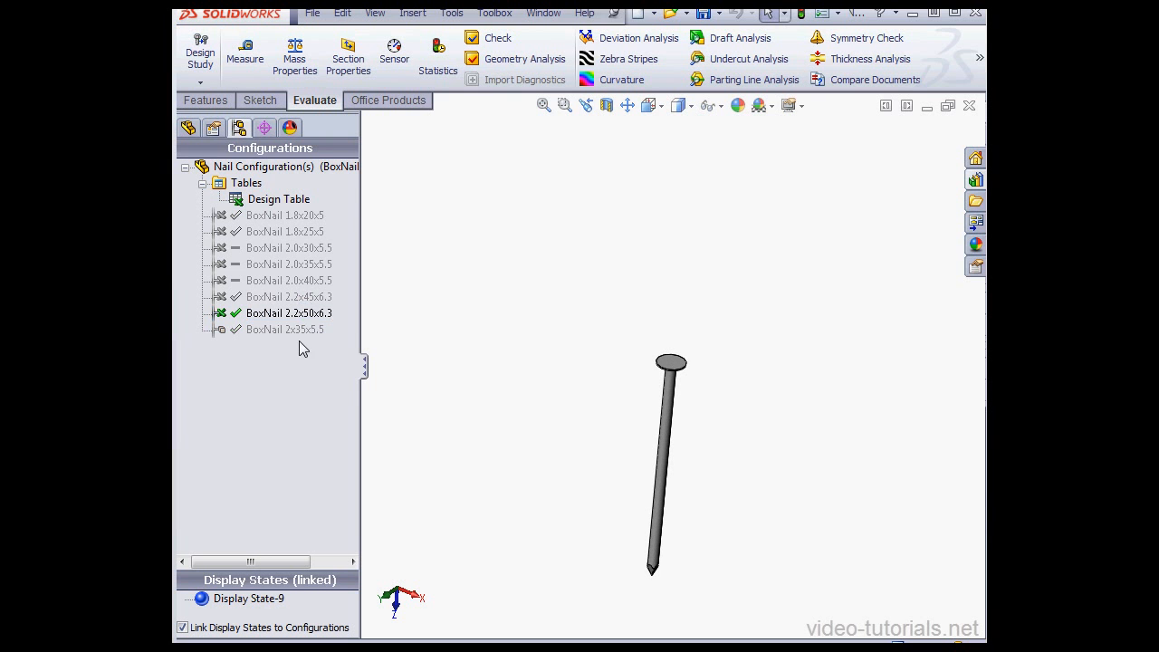
pyautogui.click(291, 331)
pyautogui.rightClick(290, 332)
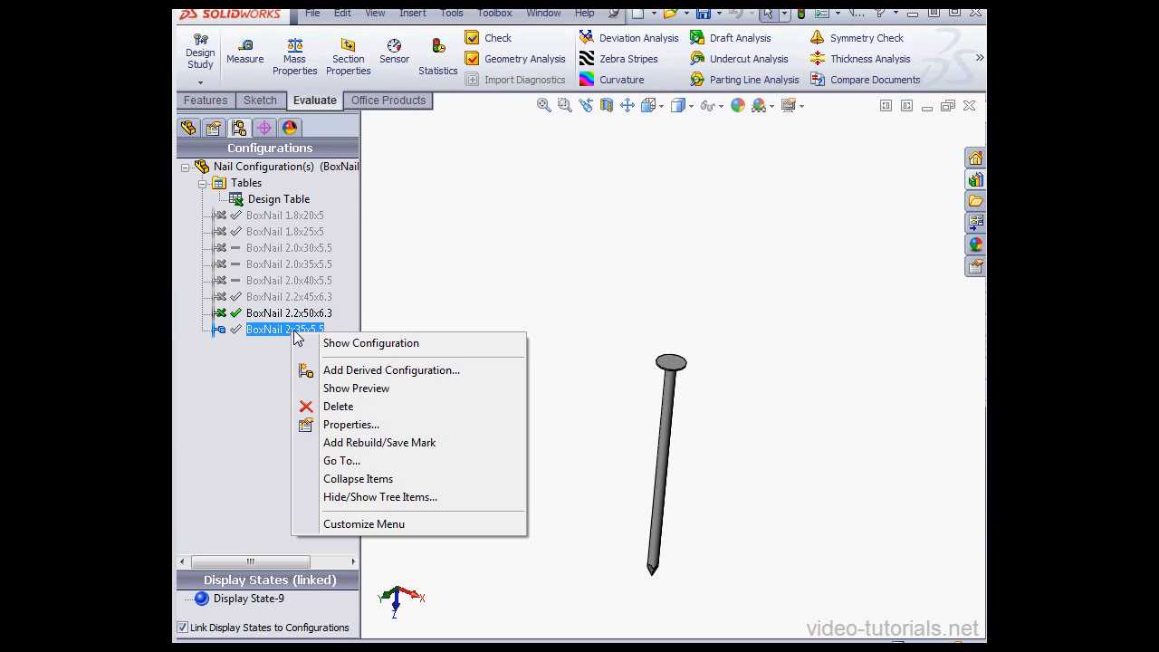
pyautogui.click(353, 409)
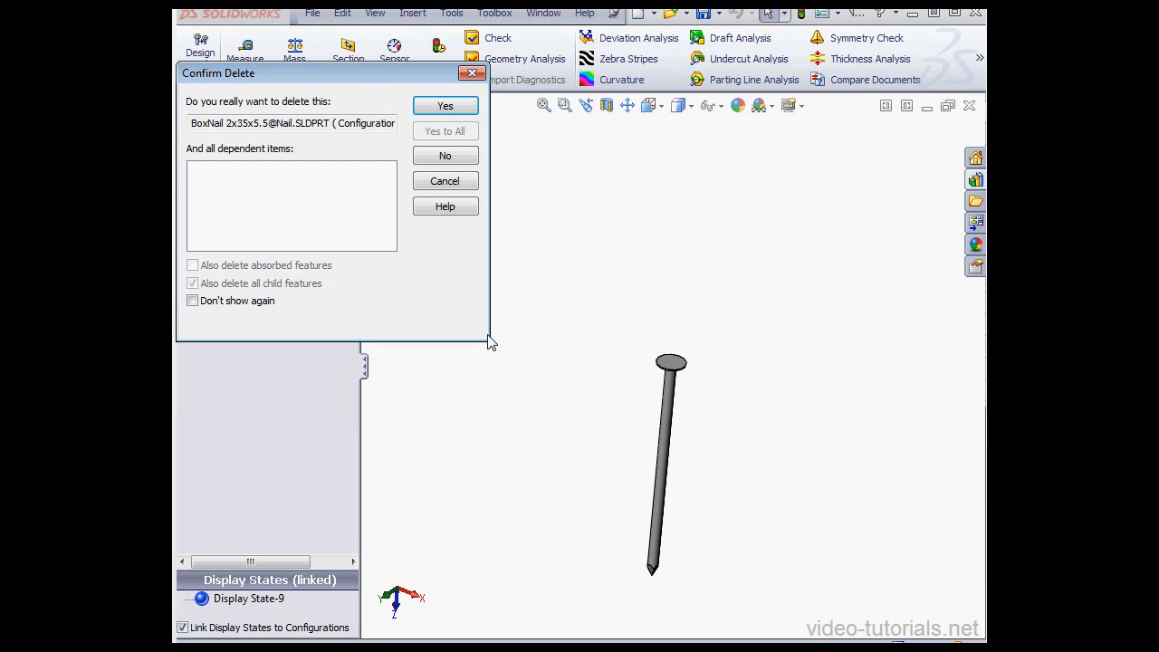
pyautogui.click(450, 122)
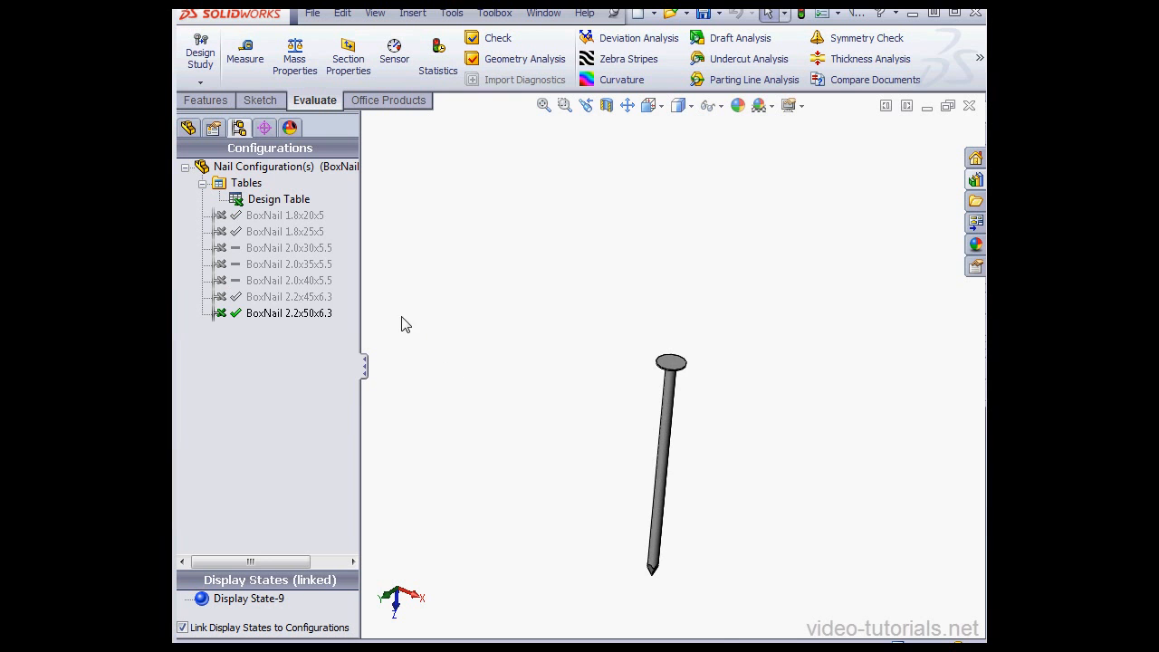
# Check BoxNail 2.0x40x5.5 and BoxNail 1.8x25x5, make BoxNail 1.8x20x5 the active configuration, and save the part
pyautogui.doubleClick(324, 281)
pyautogui.doubleClick(305, 232)
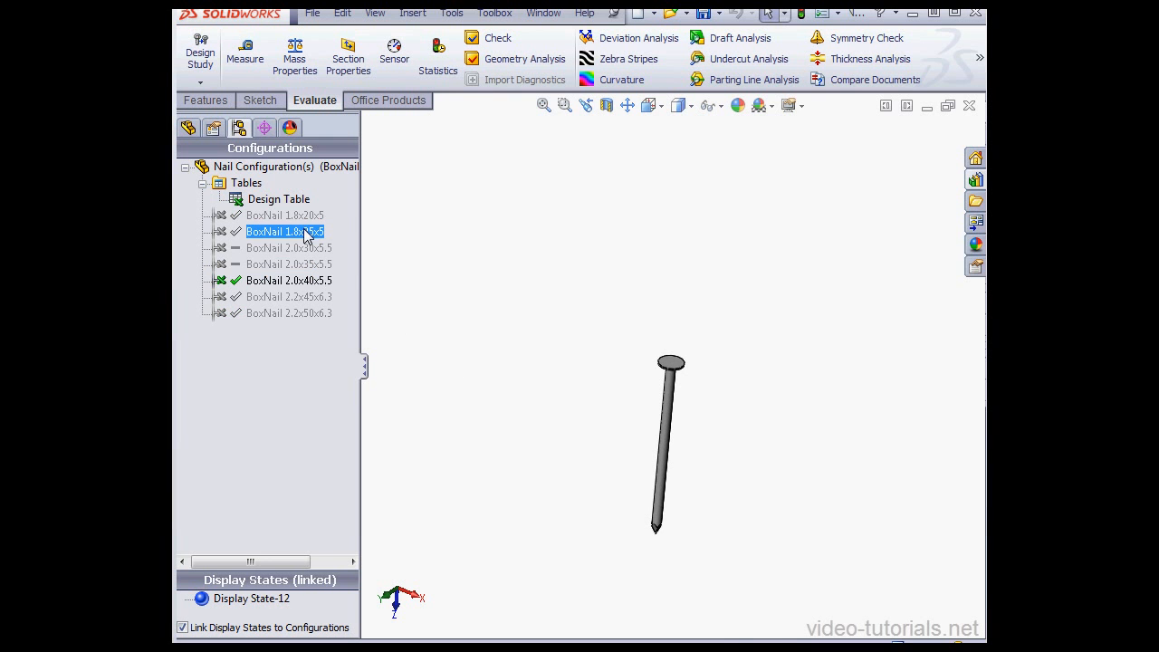
pyautogui.click(306, 220)
pyautogui.doubleClick(307, 217)
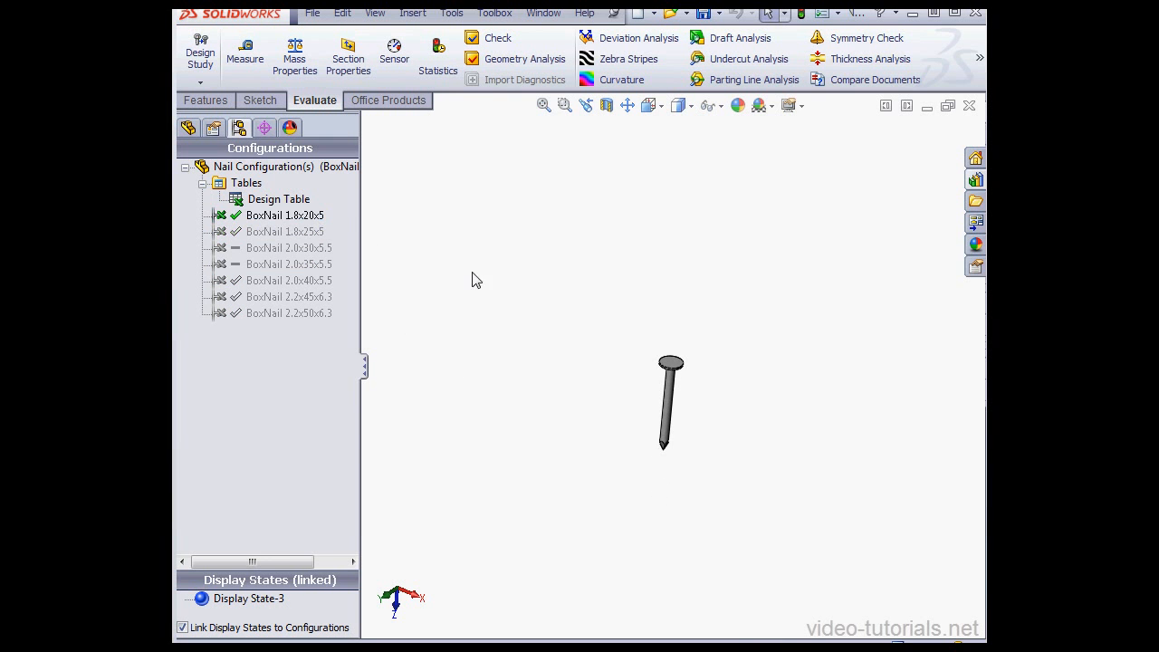
pyautogui.click(705, 12)
# Open the Toolbox hardware customization and create a subfolder named Nails inside My Folder
pyautogui.click(506, 16)
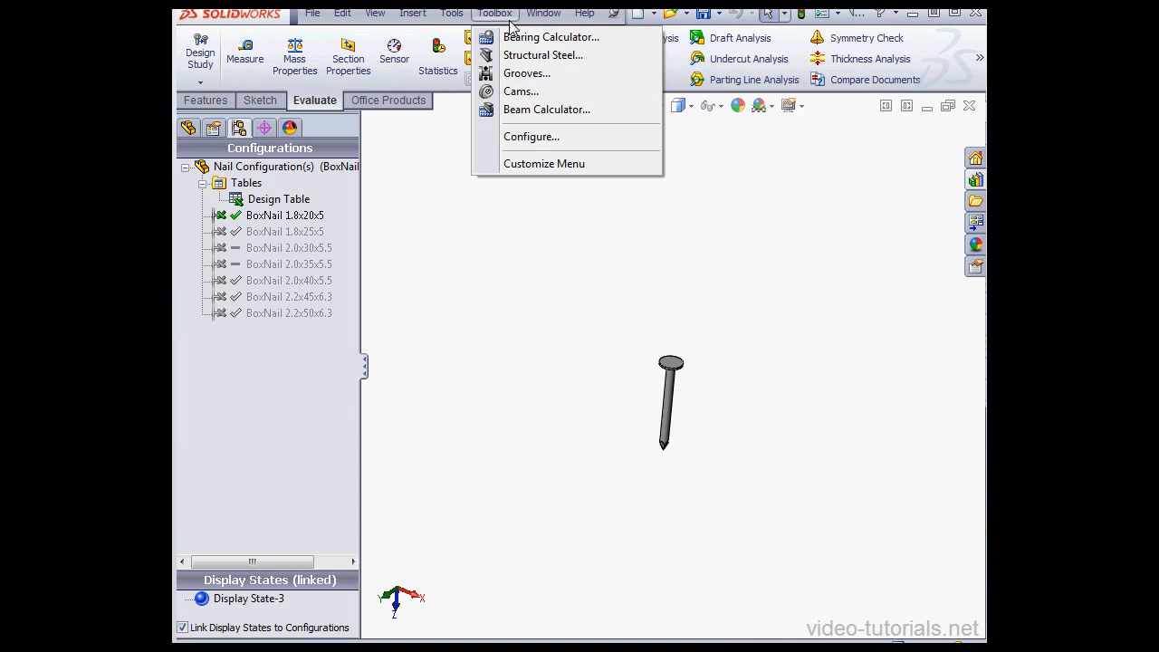
pyautogui.click(532, 136)
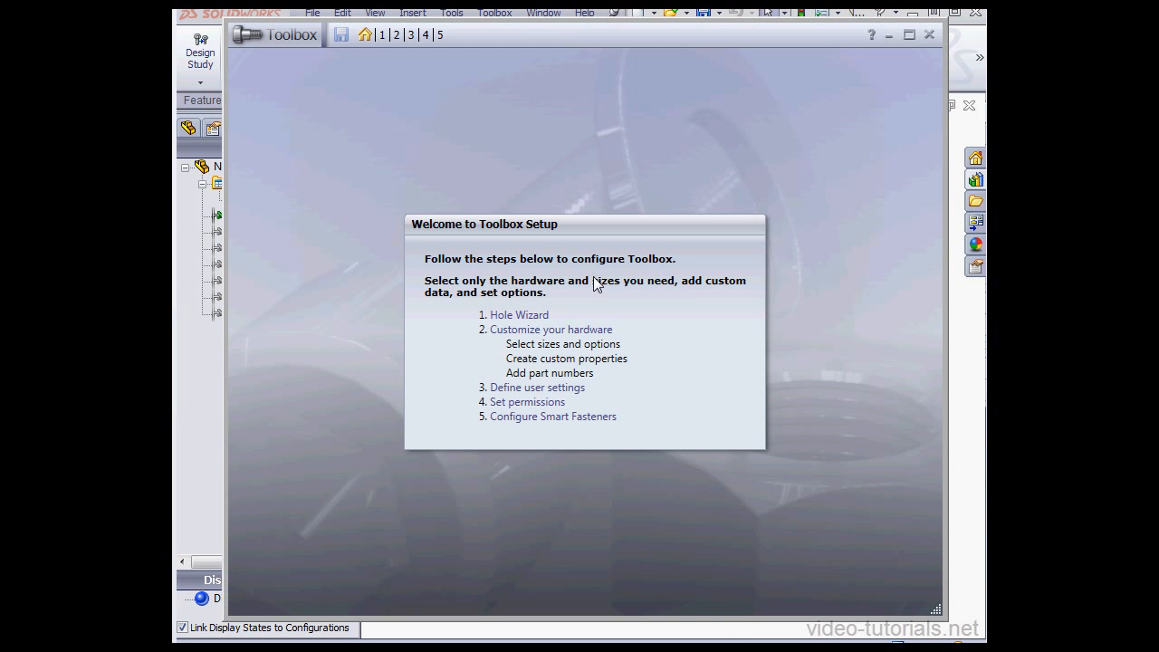
pyautogui.click(586, 329)
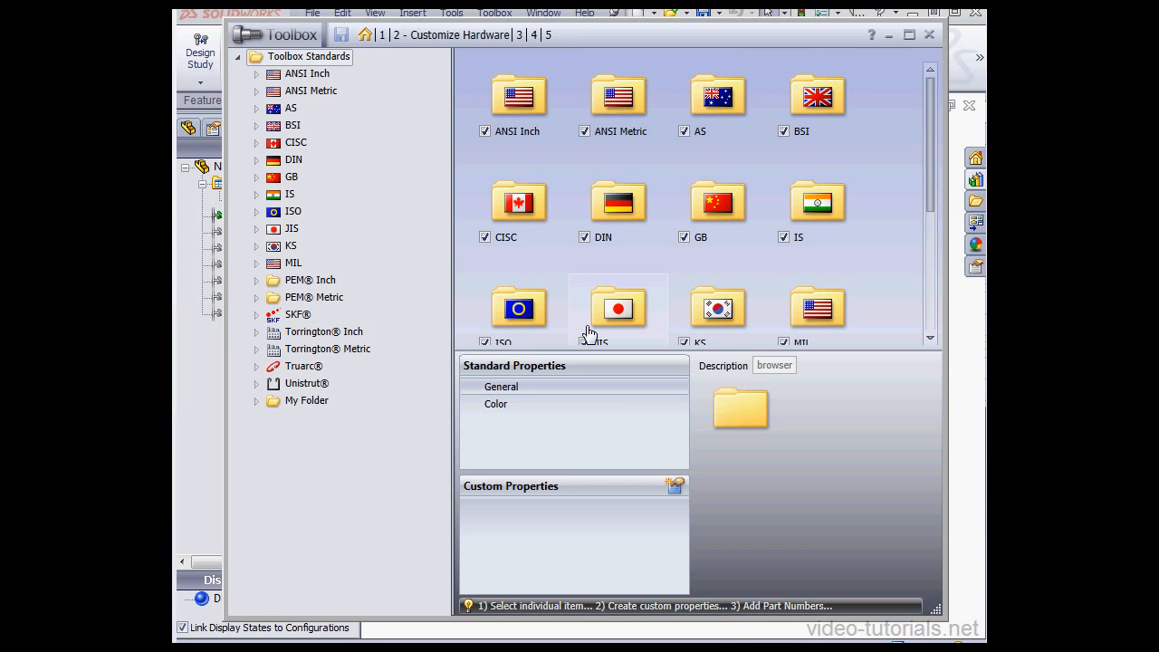
pyautogui.rightClick(272, 402)
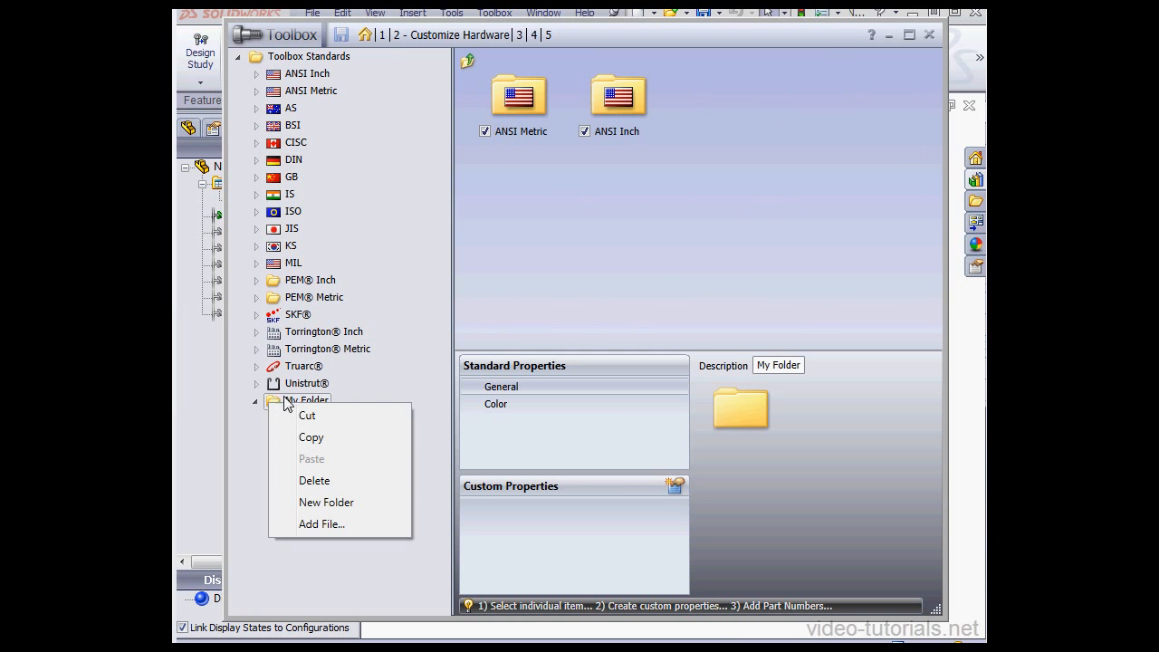
pyautogui.click(342, 502)
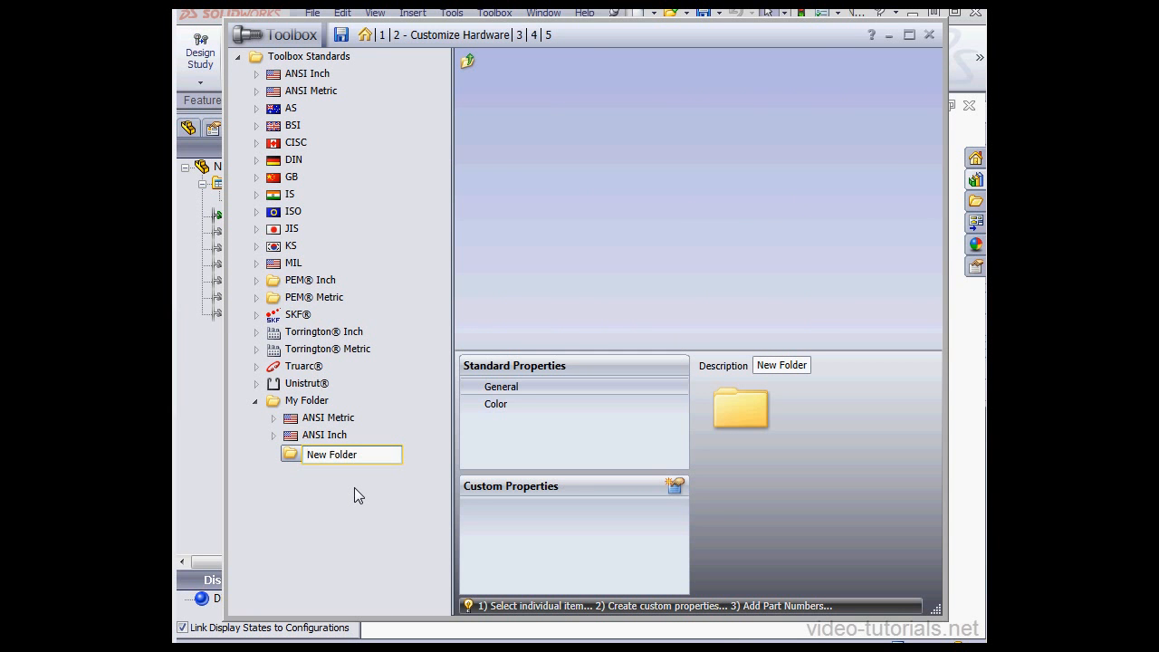
pyautogui.write('Nails')
pyautogui.press('Return')
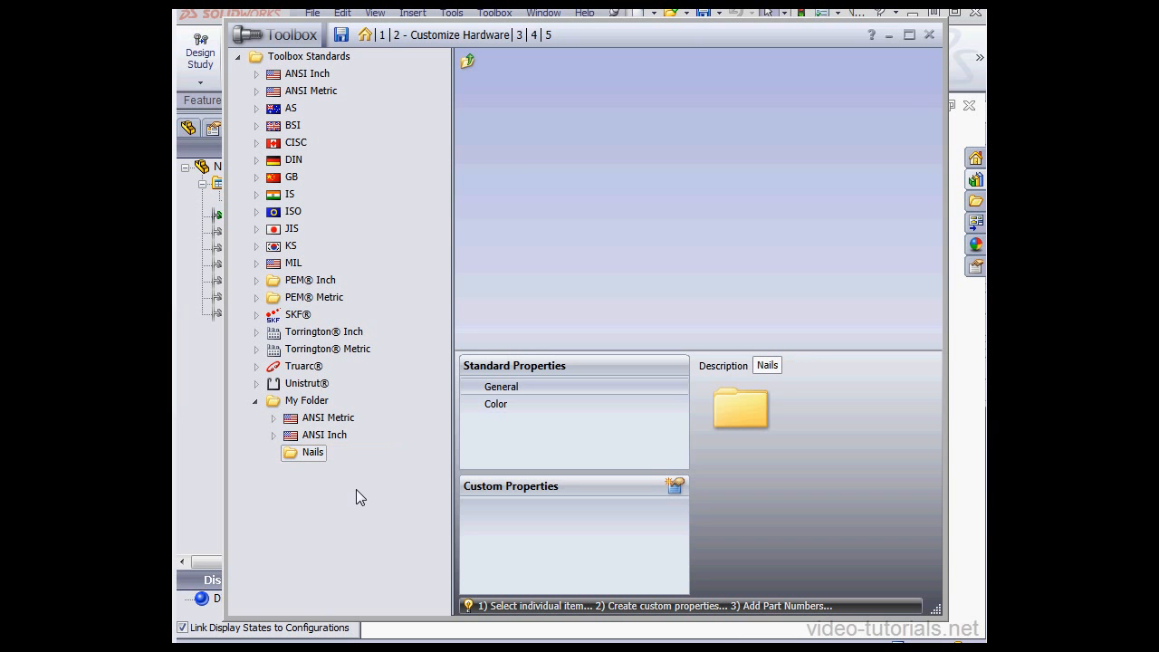
# Add Nail.SLDPRT from the Exercise-SW\26 folder to the Nails folder, view its properties, and save the Toolbox changes
pyautogui.rightClick(318, 451)
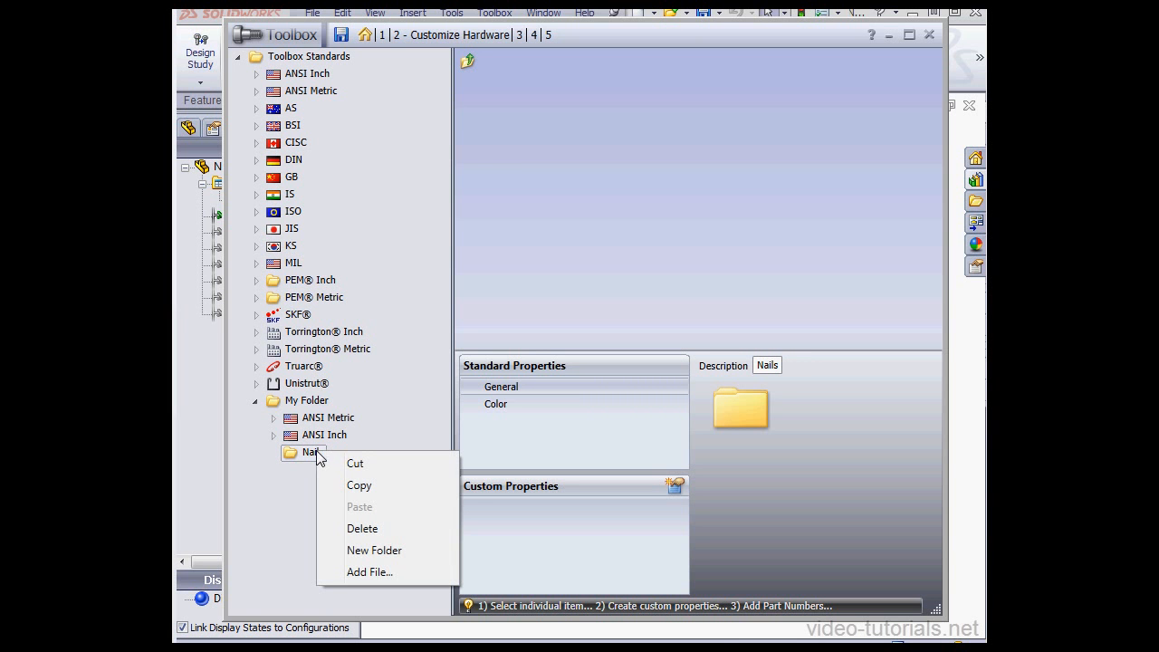
pyautogui.click(371, 572)
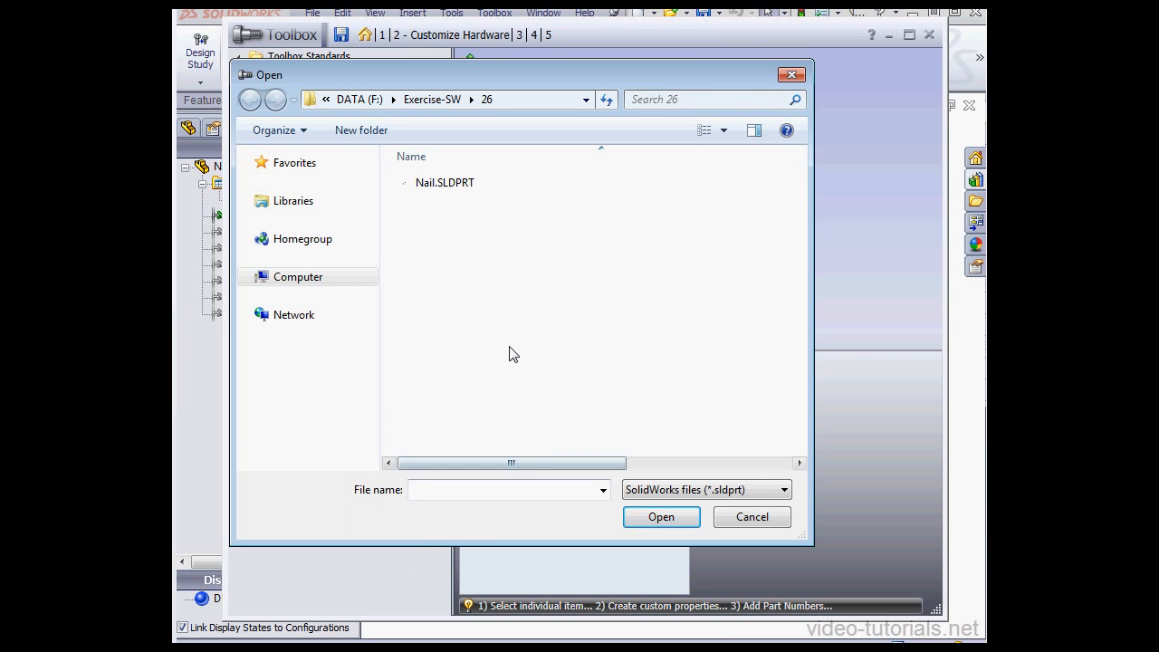
pyautogui.click(458, 183)
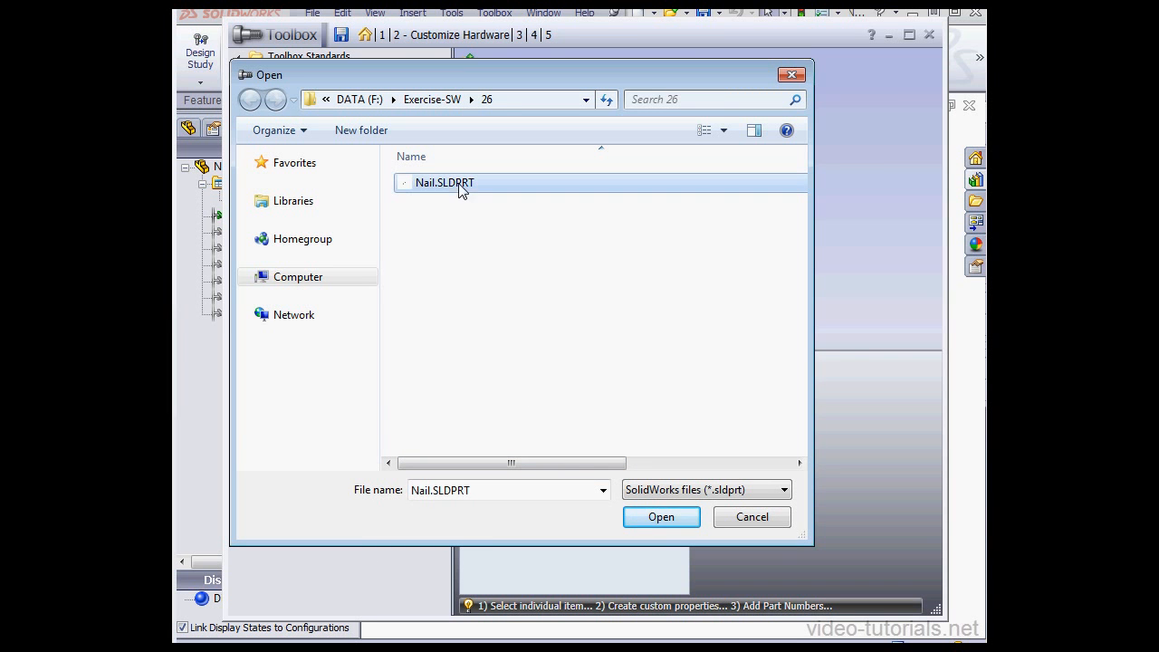
pyautogui.click(679, 518)
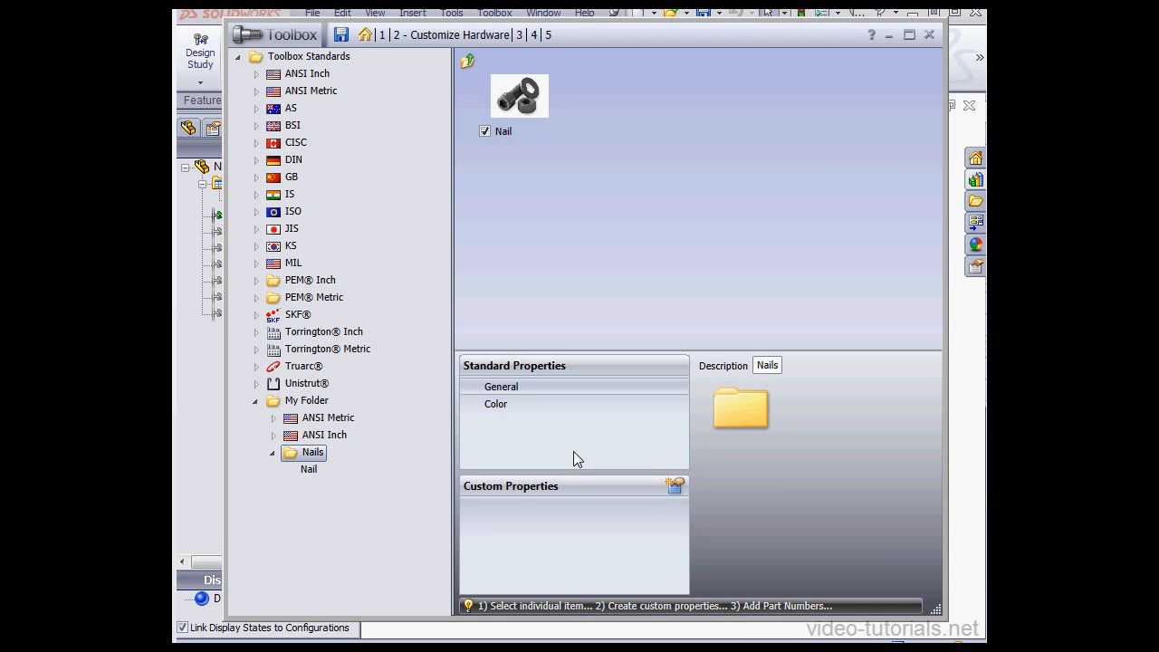
pyautogui.click(317, 471)
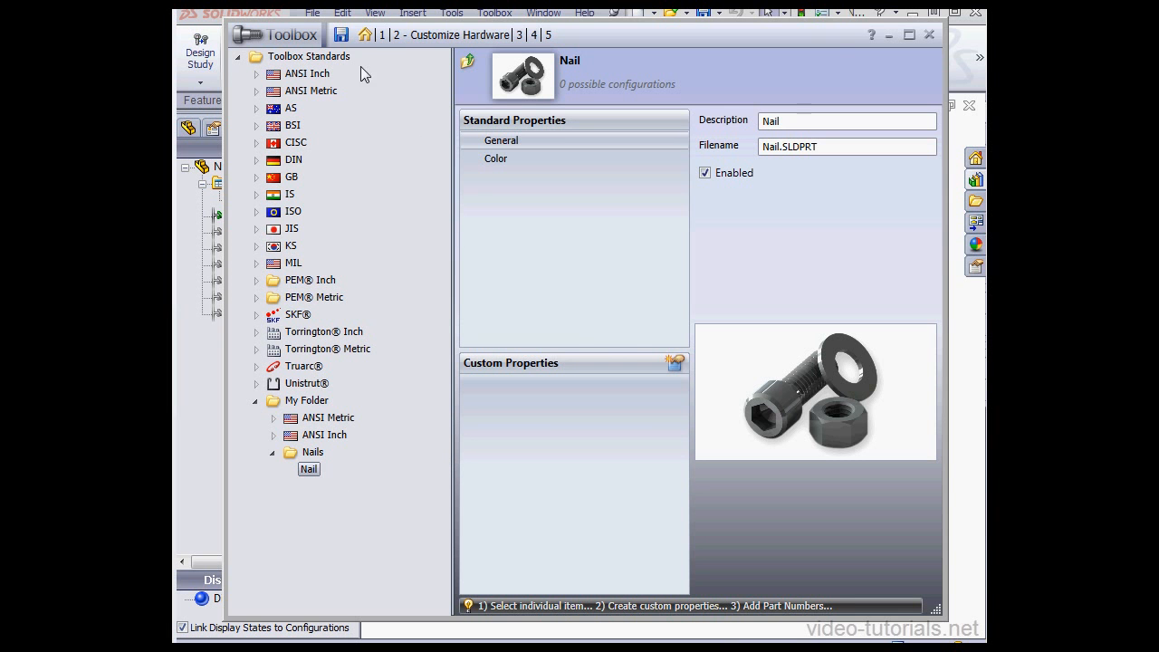
pyautogui.click(341, 35)
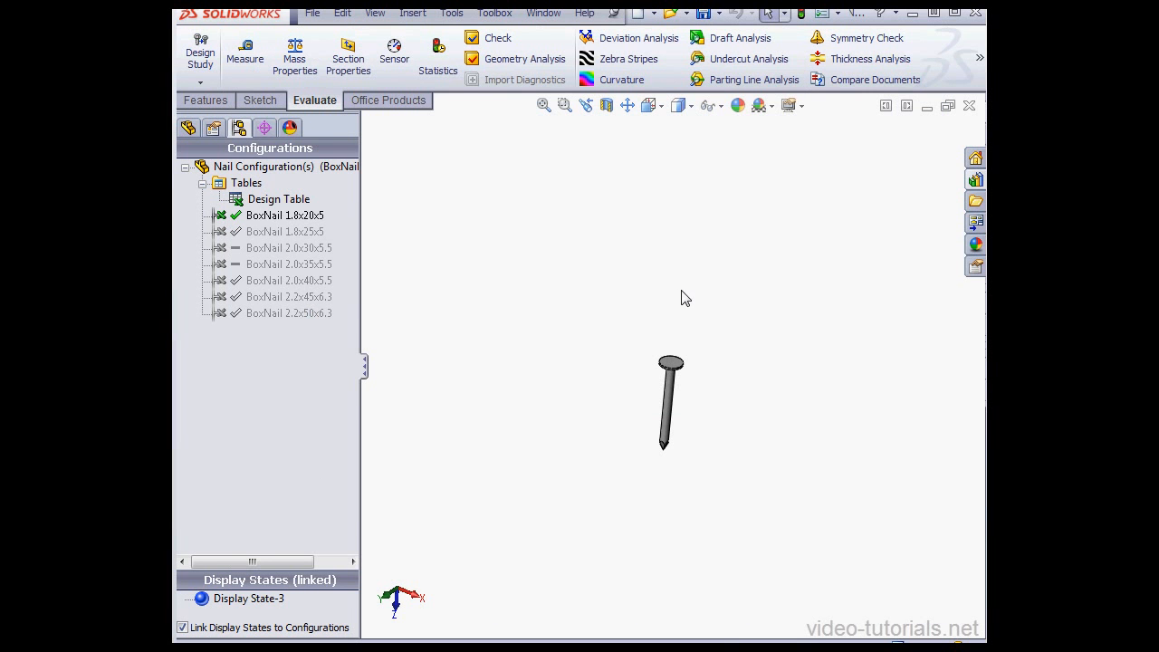
# Close the Nail part and create a new empty assembly without inserting a starting component
pyautogui.click(969, 105)
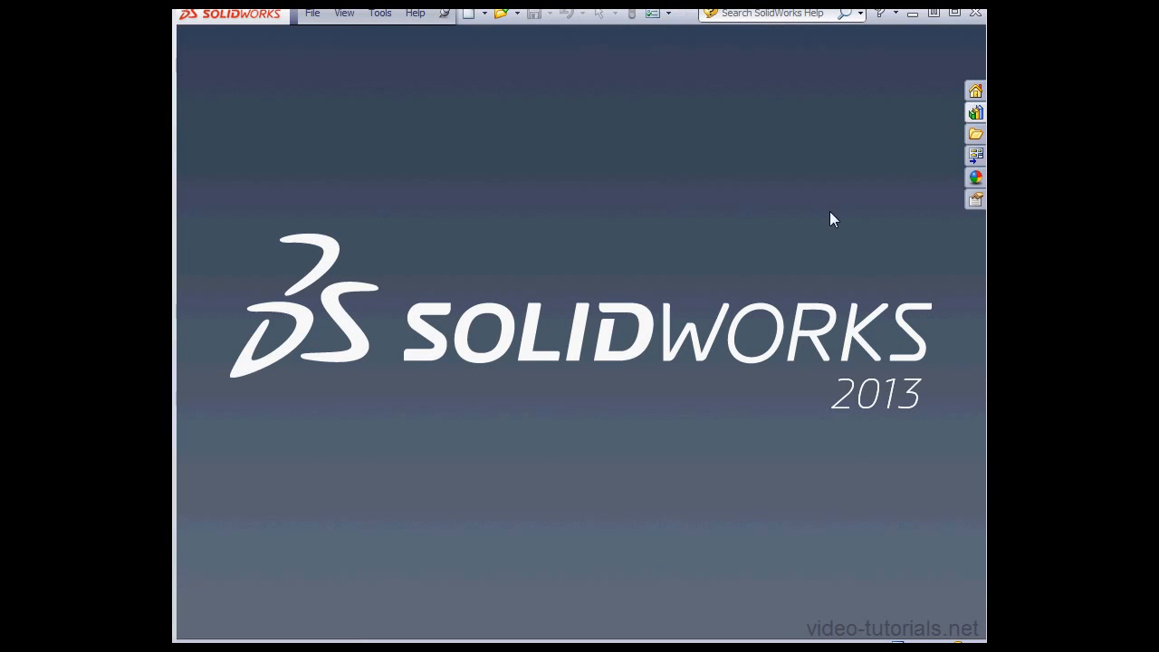
pyautogui.click(485, 13)
pyautogui.click(491, 35)
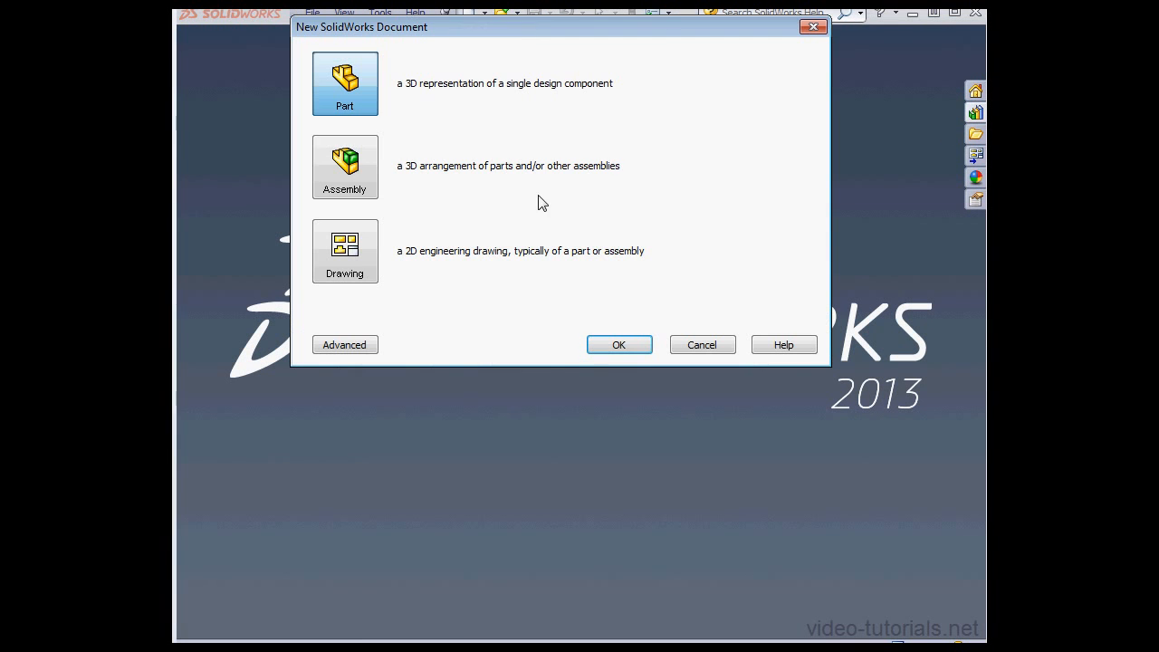
pyautogui.click(358, 165)
pyautogui.click(616, 344)
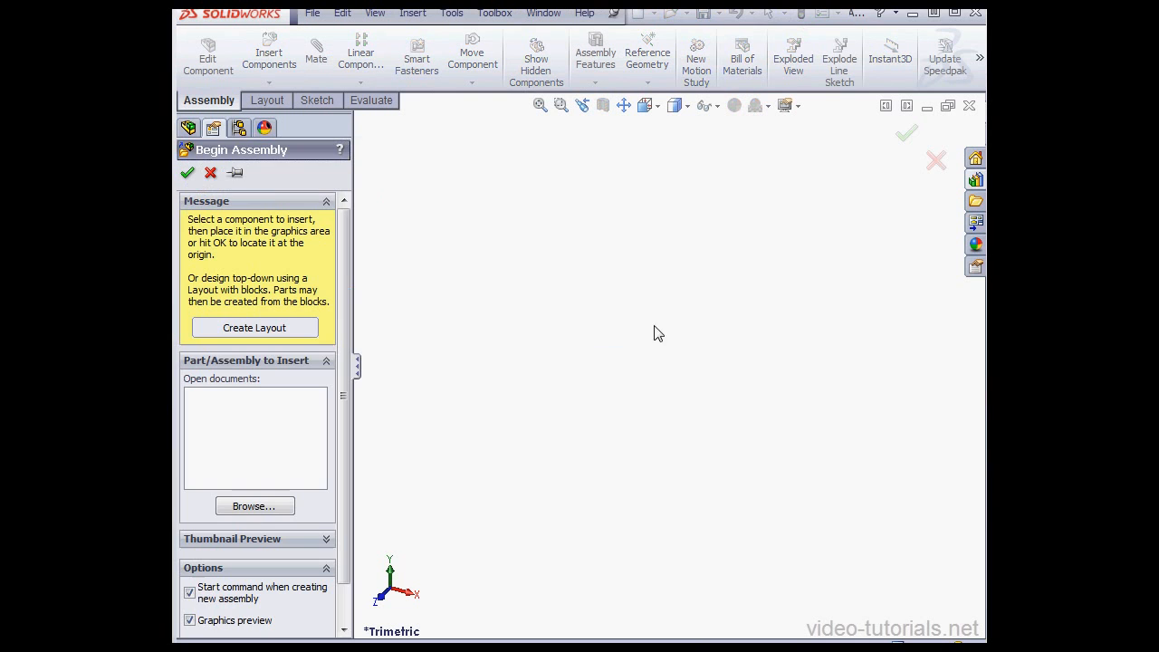
pyautogui.click(210, 172)
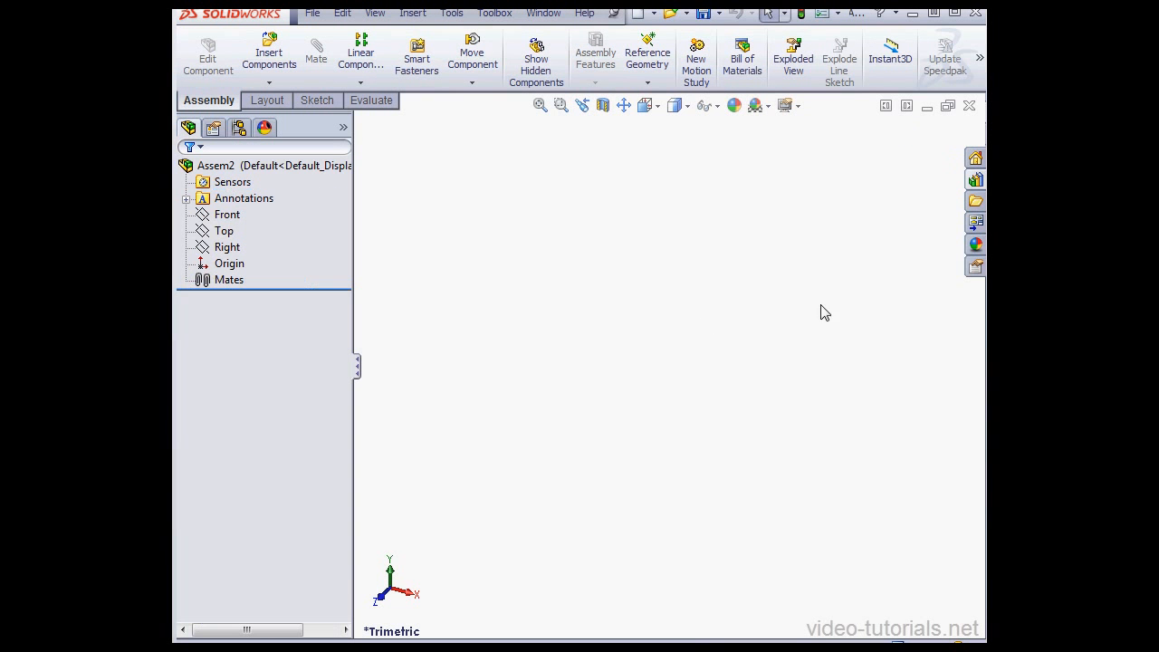
# Insert the Nail component from the Toolbox's My Folder > Nails subfolder into the assembly
pyautogui.click(976, 180)
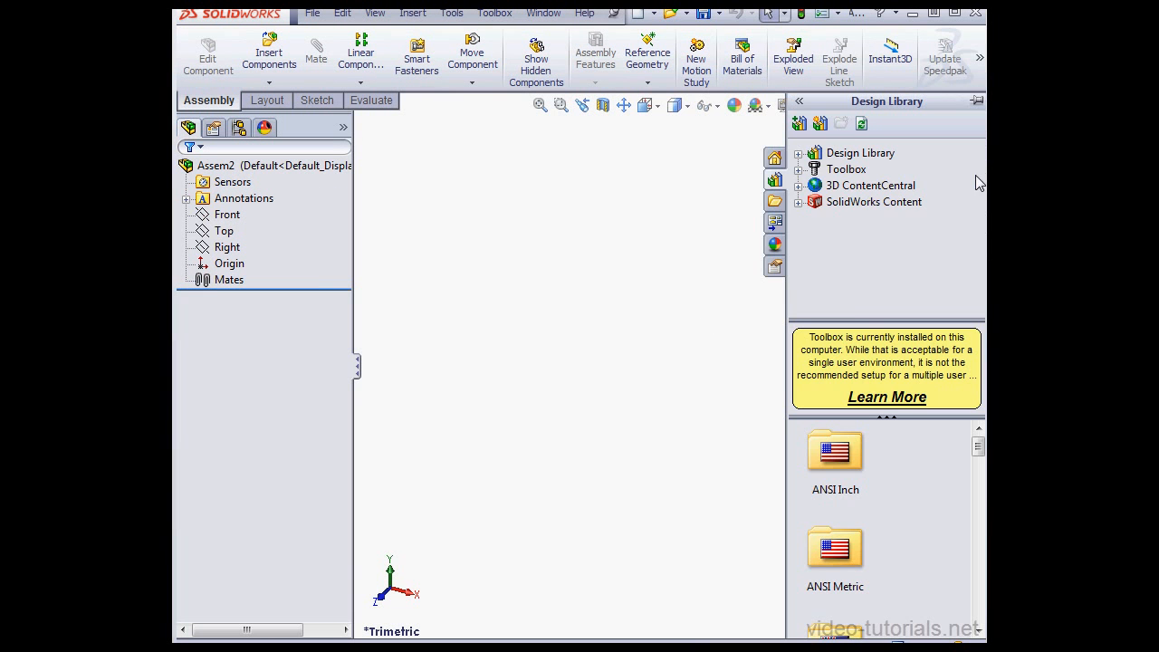
pyautogui.click(798, 169)
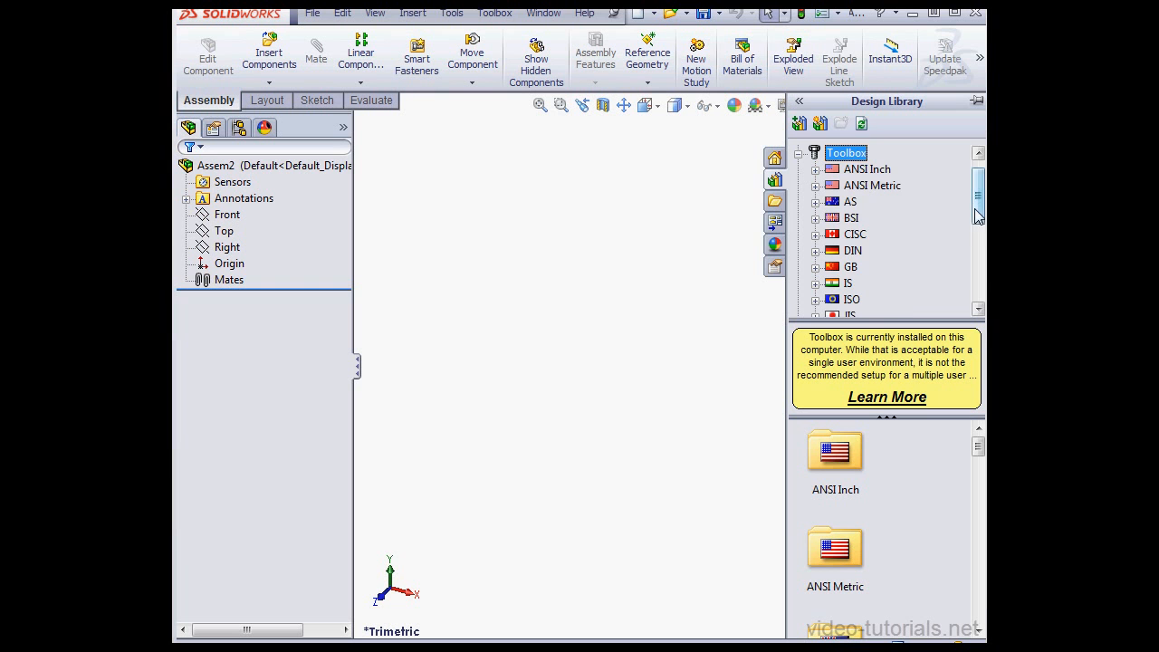
pyautogui.moveTo(977, 215); pyautogui.dragTo(976, 255)
pyautogui.click(817, 204)
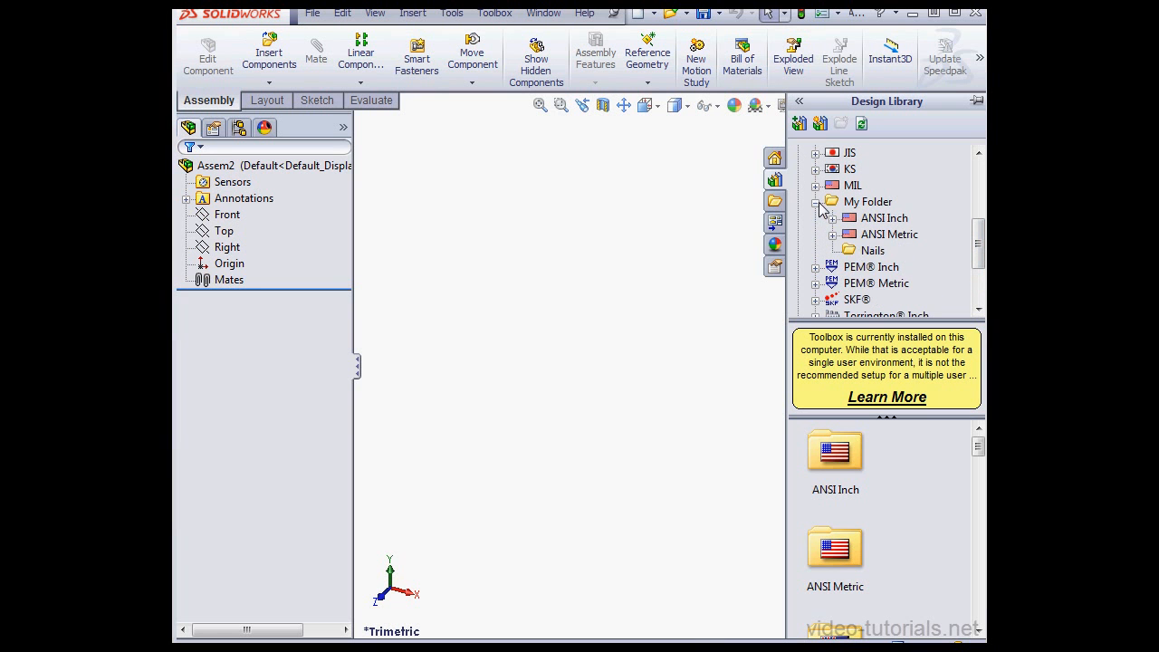
pyautogui.click(872, 250)
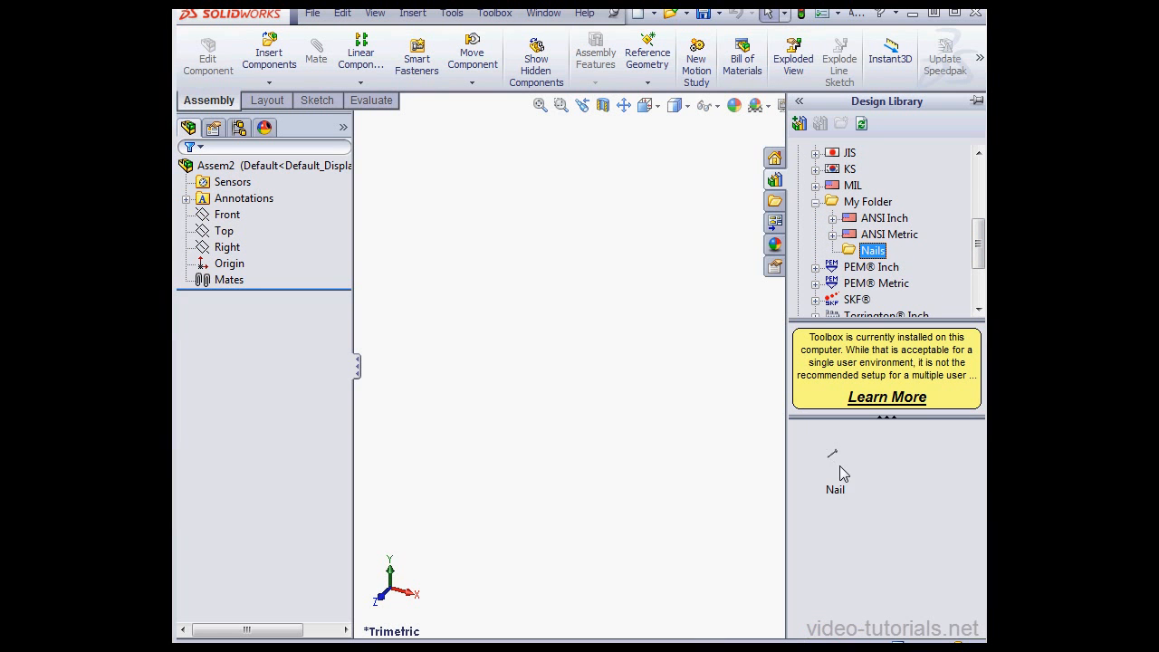
pyautogui.moveTo(832, 453); pyautogui.dragTo(604, 370)
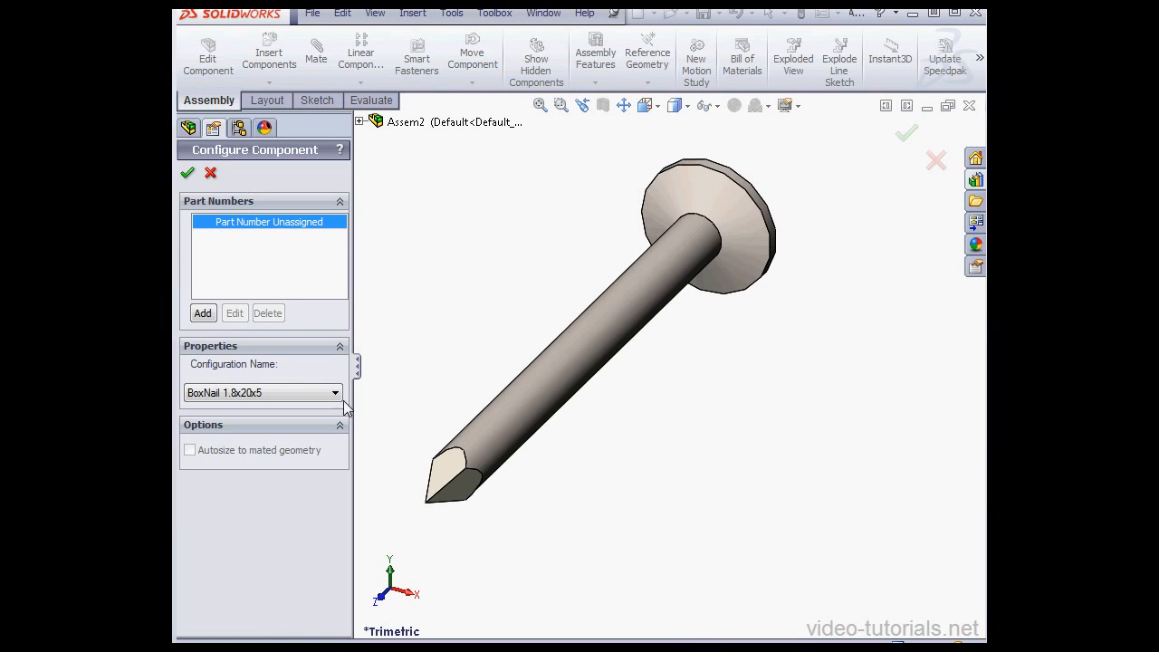
# Review the available nail configurations, keep BoxNail 1.8x20x5, and add BoxNail 1.8x20x5 as its part number
pyautogui.click(335, 393)
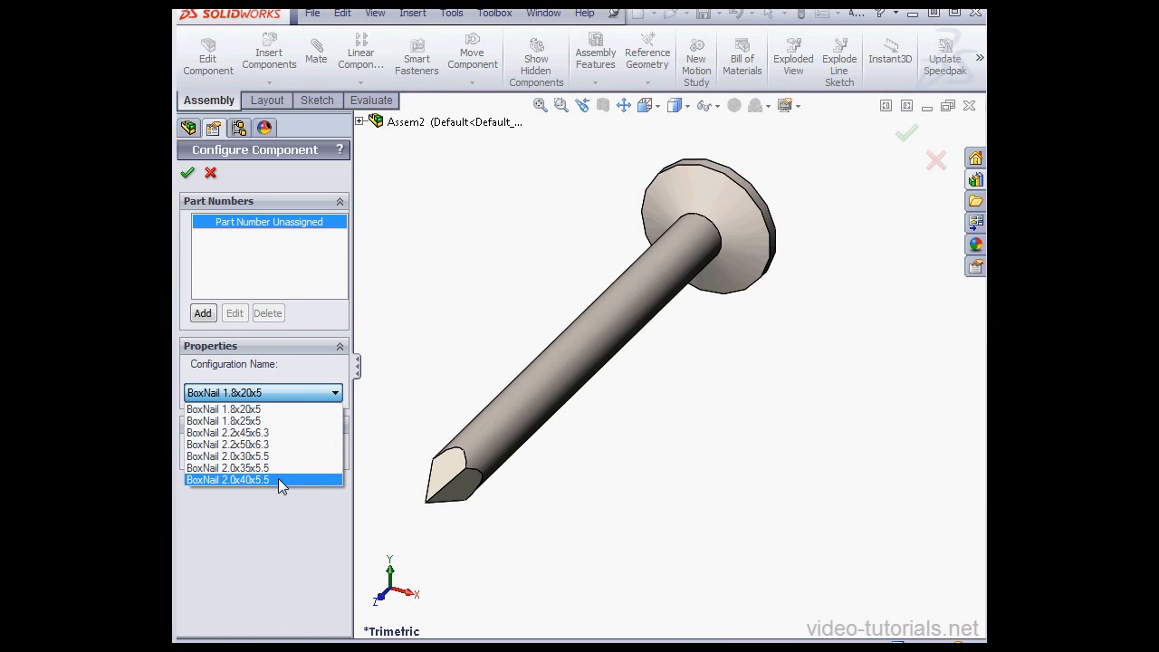
pyautogui.click(285, 394)
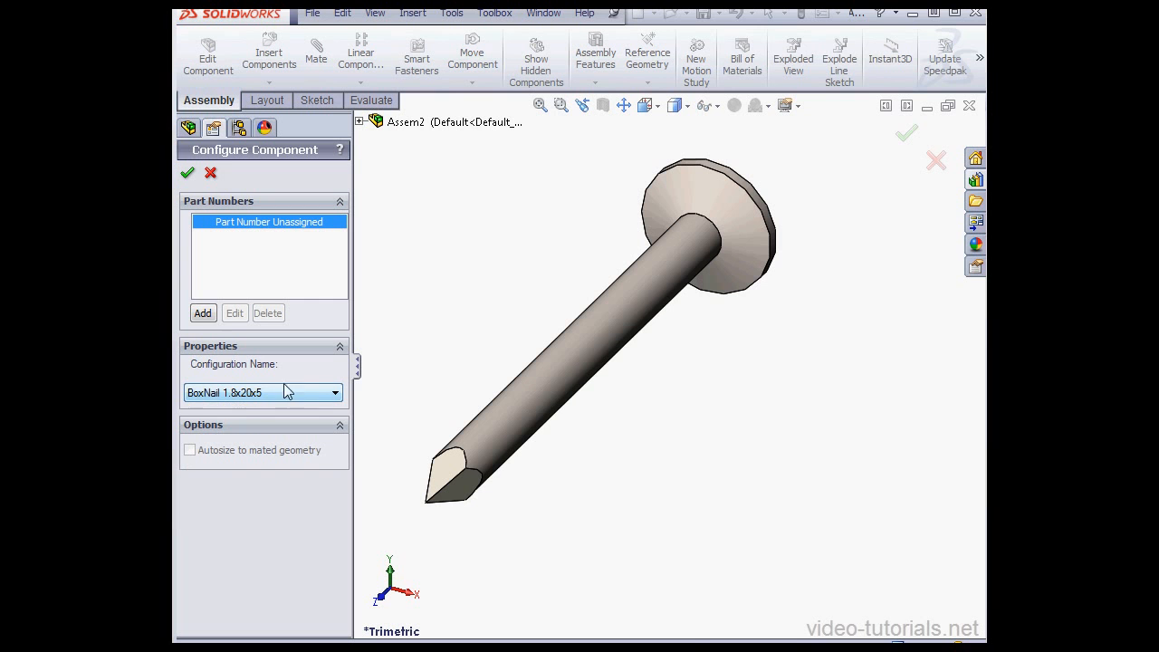
pyautogui.click(203, 313)
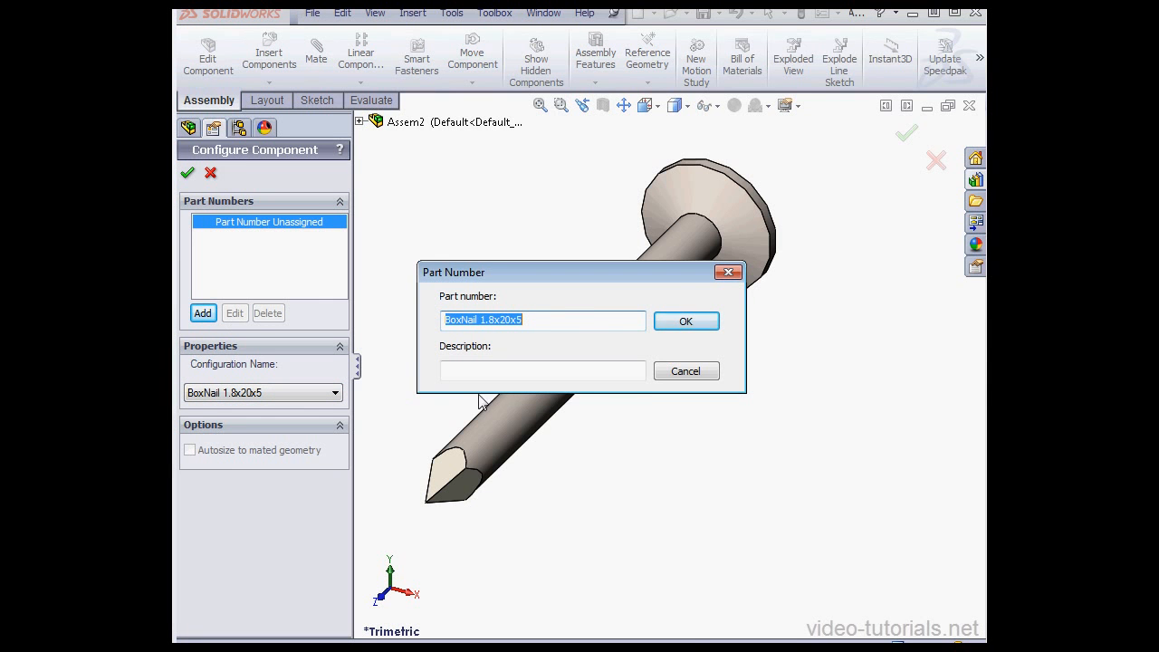
pyautogui.click(693, 326)
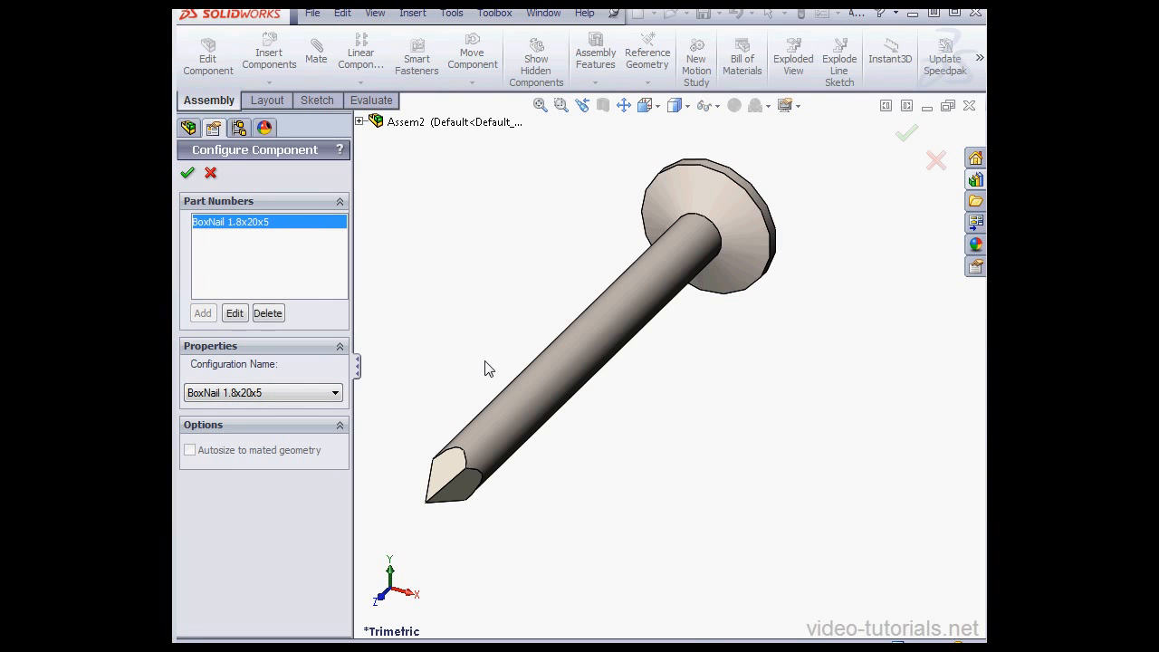
# Configure the inserted nail as BoxNail 2.0x35x5.5 with part number BoxNail 2.0x35x5.5, and finish without placing more copies
pyautogui.click(335, 393)
pyautogui.click(277, 468)
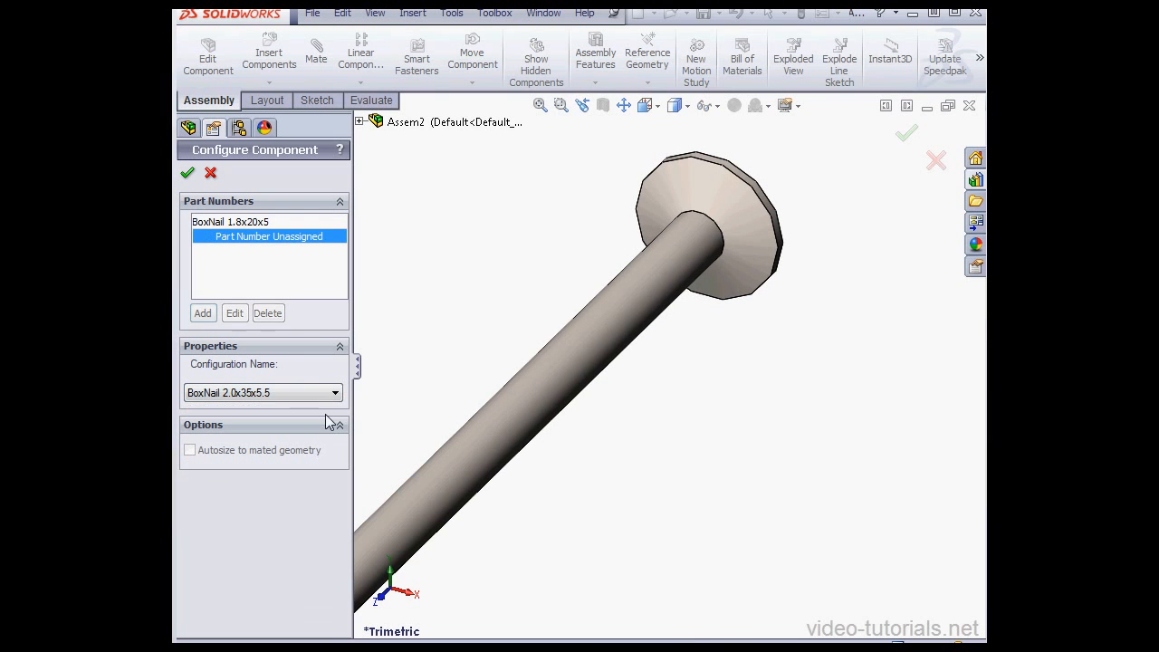
pyautogui.click(203, 313)
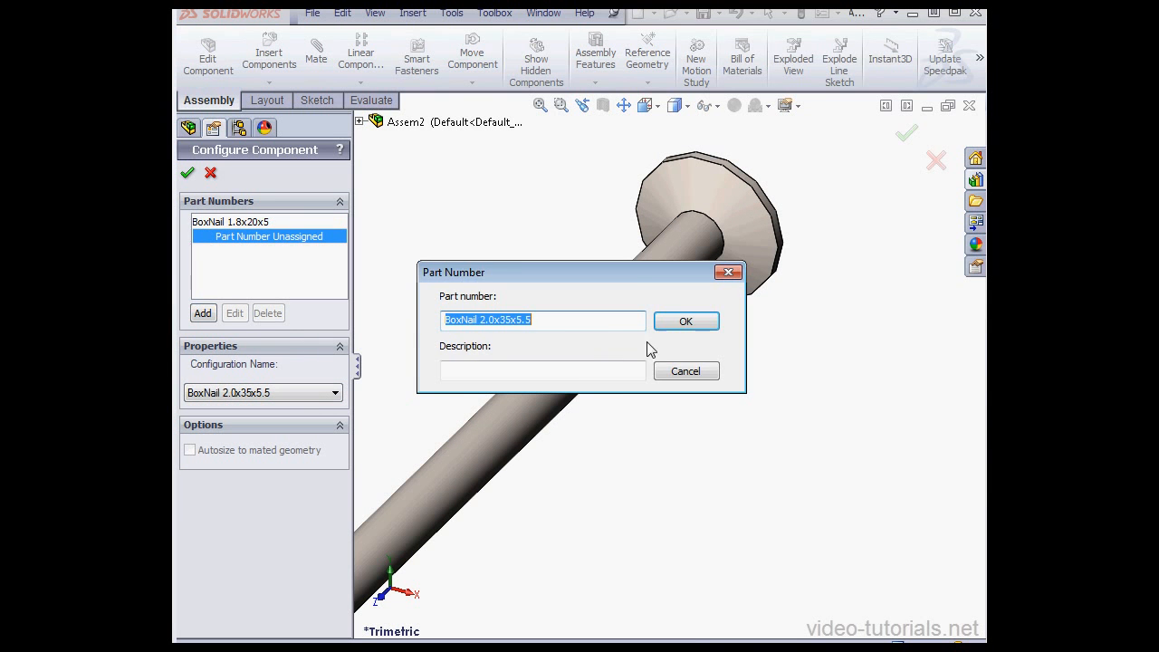
pyautogui.click(686, 324)
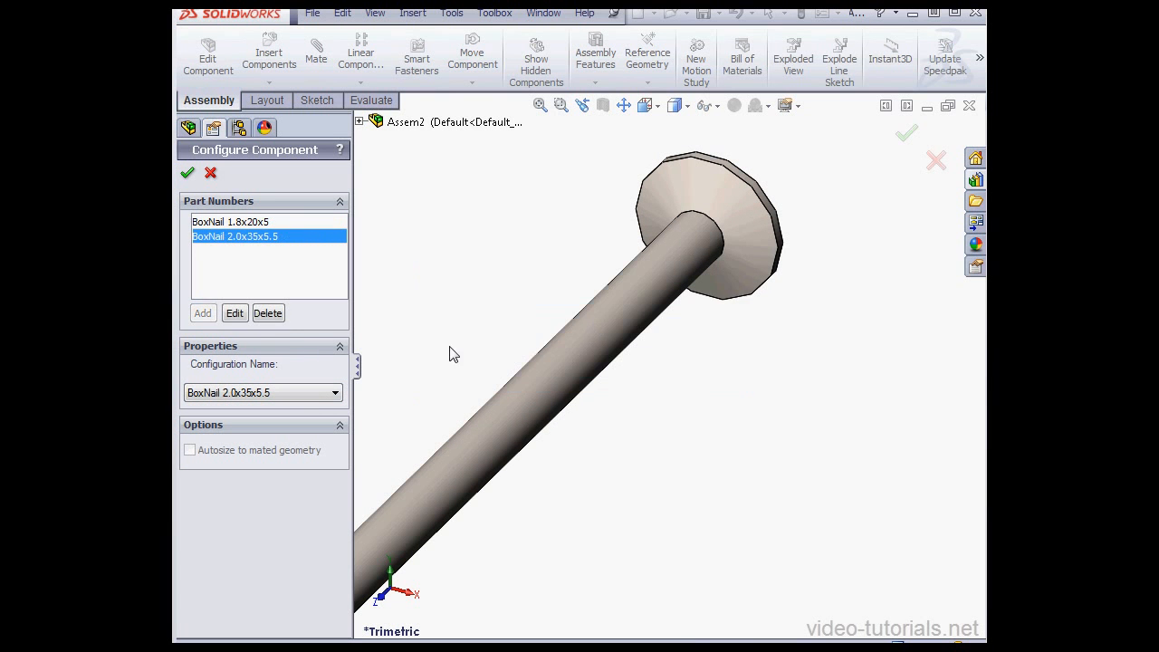
pyautogui.click(541, 105)
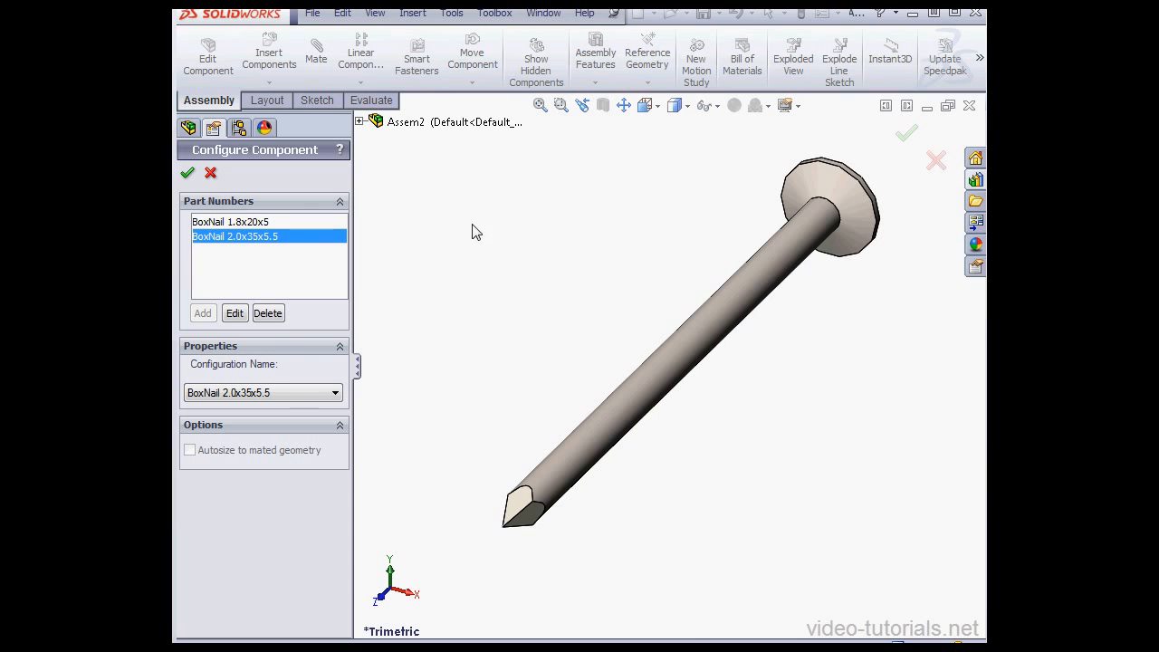
pyautogui.click(187, 173)
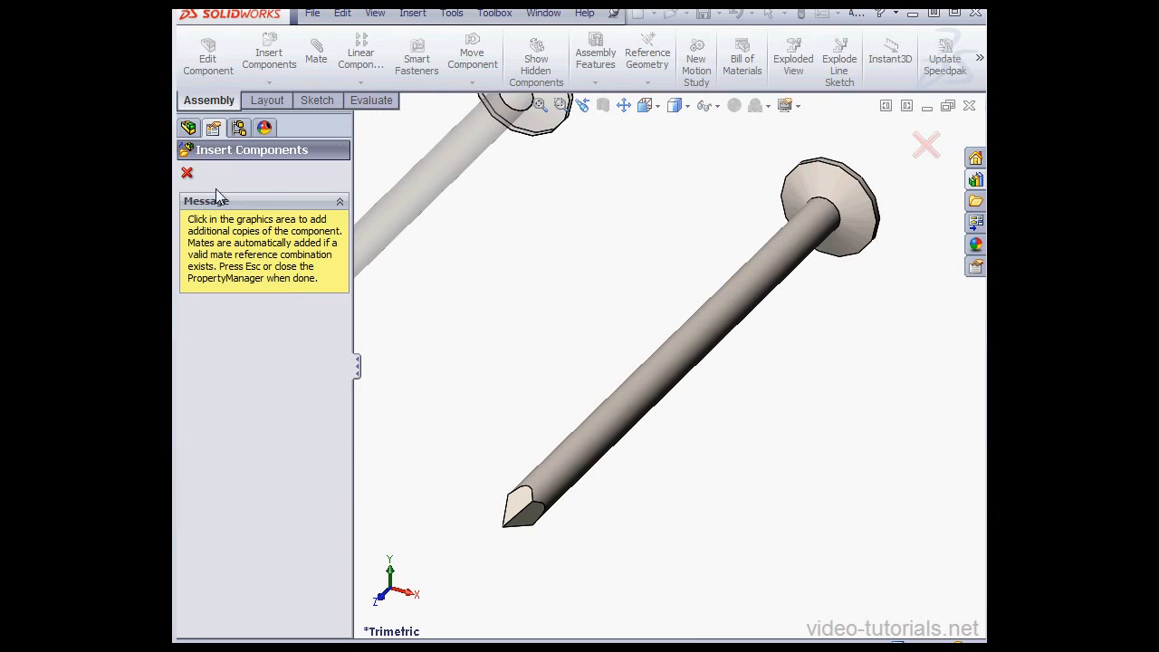
pyautogui.click(186, 173)
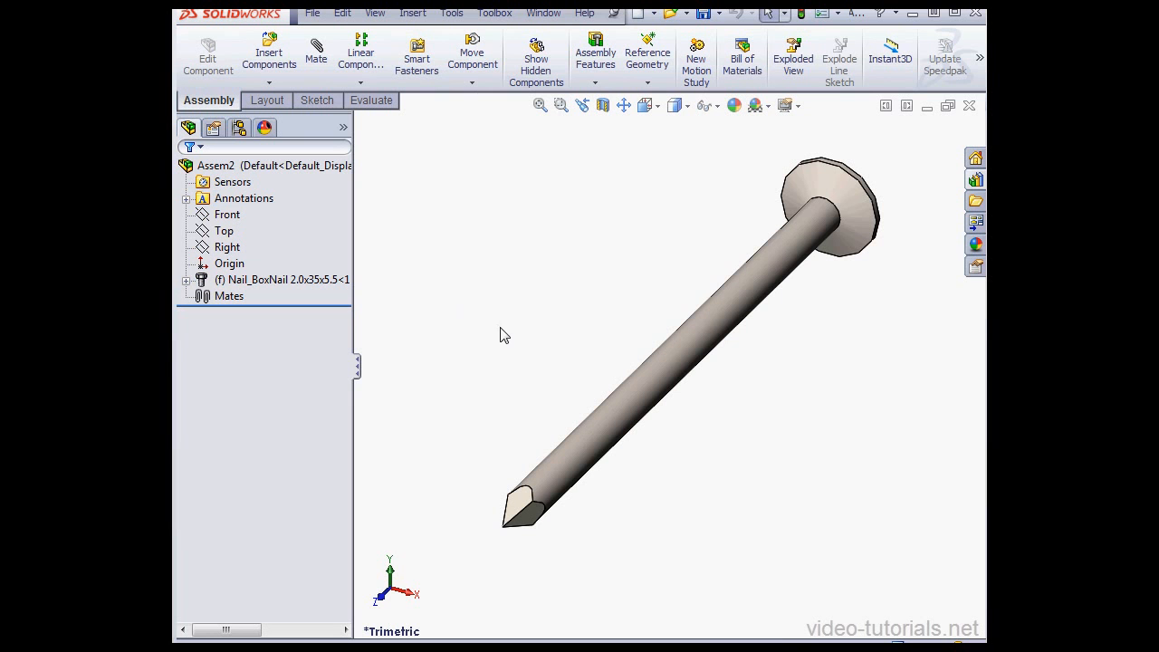